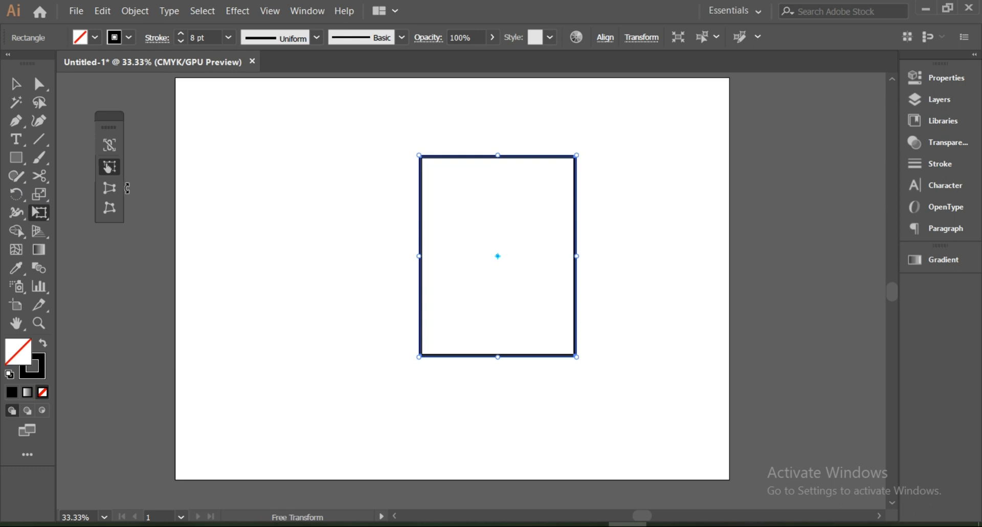
Step: Widen the rectangle's top edge symmetrically with Perspective Distort, and round all four corners to about 36 px
left_click(110, 188)
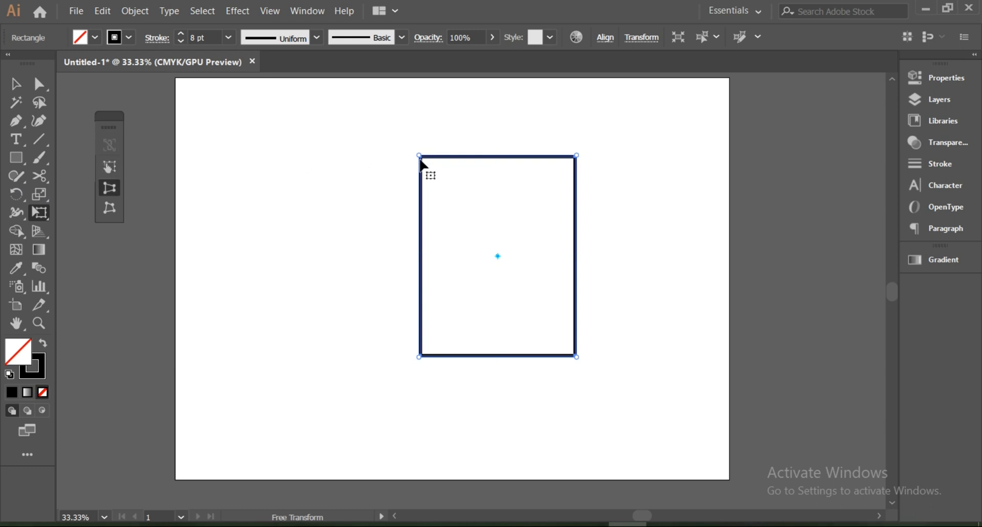
left_click_drag(419, 156, 595, 197)
key("a")
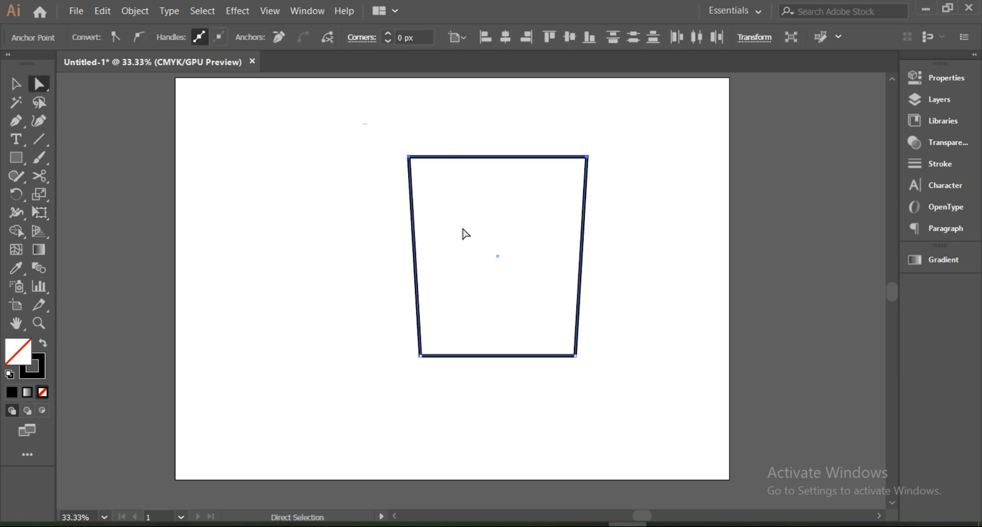
left_click(498, 256)
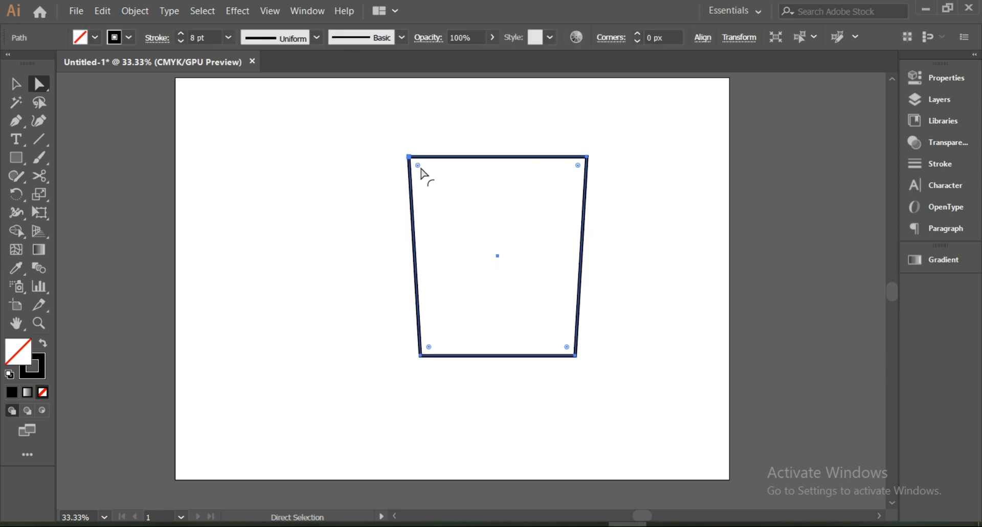
left_click_drag(420, 169, 425, 177)
Step: Fill the rounded tapered shape with black and deselect it
left_click(16, 84)
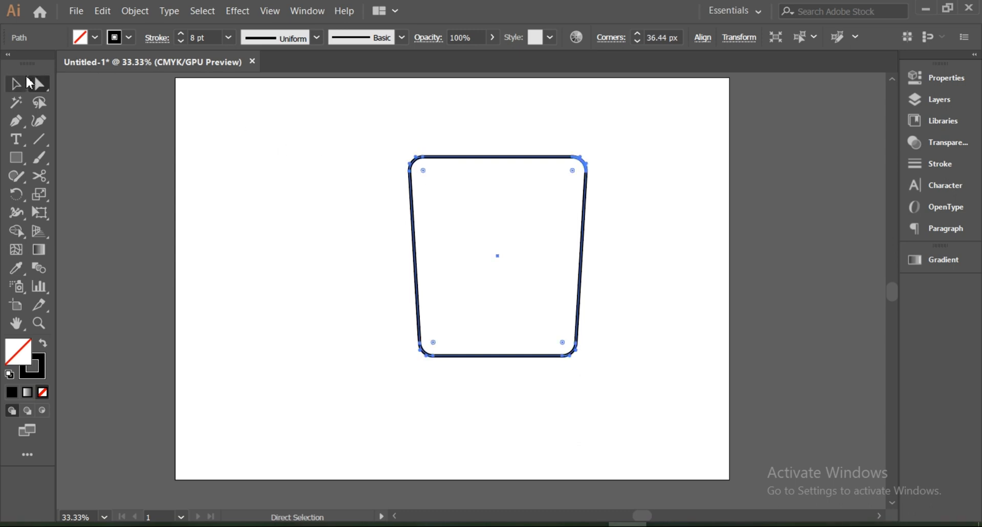
left_click(318, 158)
left_click_drag(307, 130, 511, 278)
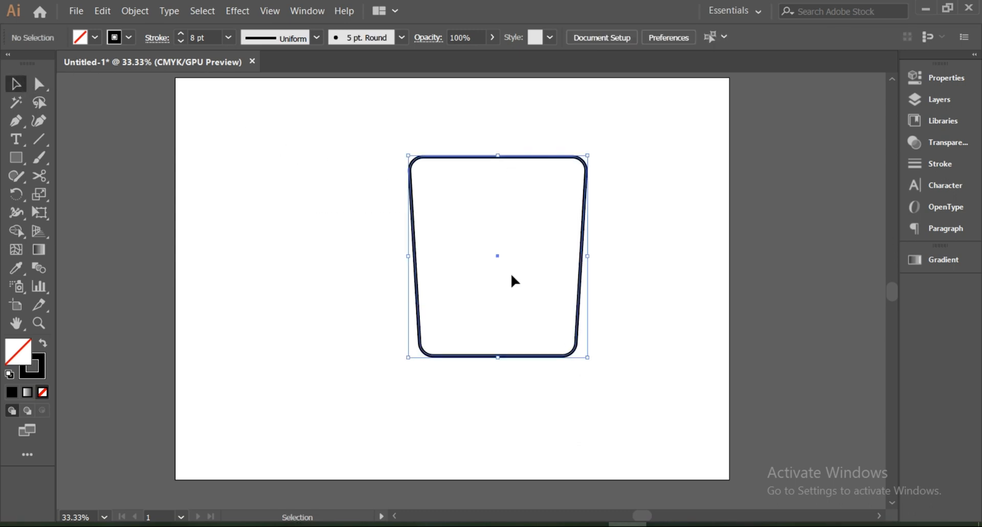
left_click(97, 38)
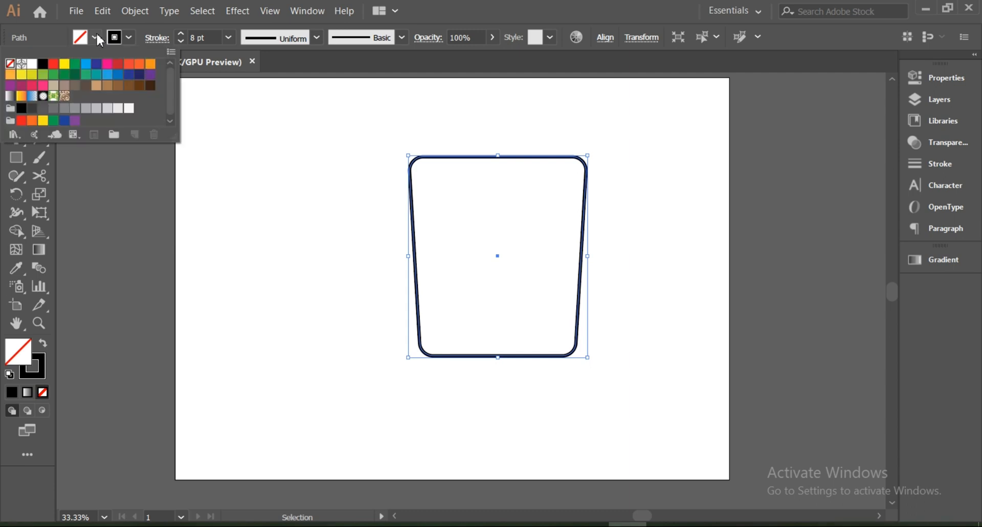
left_click(43, 64)
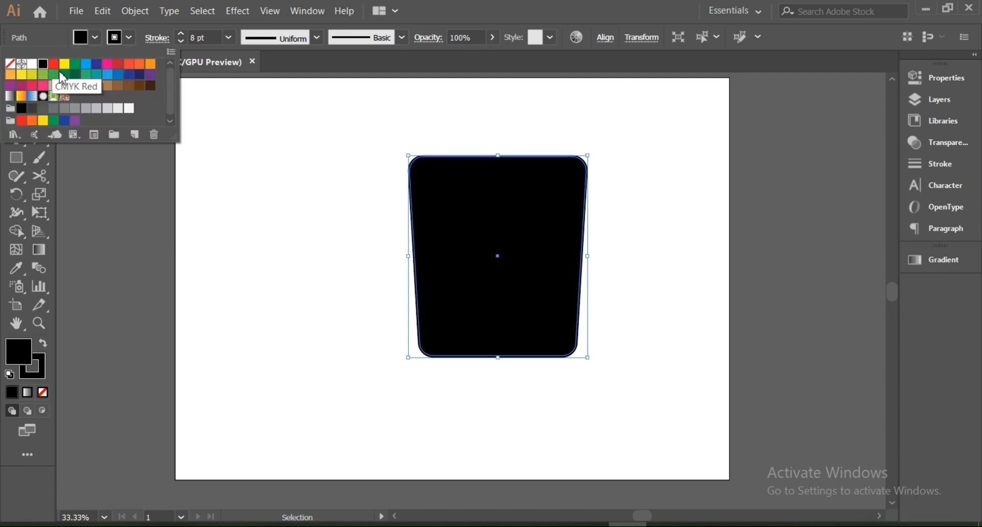
left_click(276, 197)
left_click(686, 182)
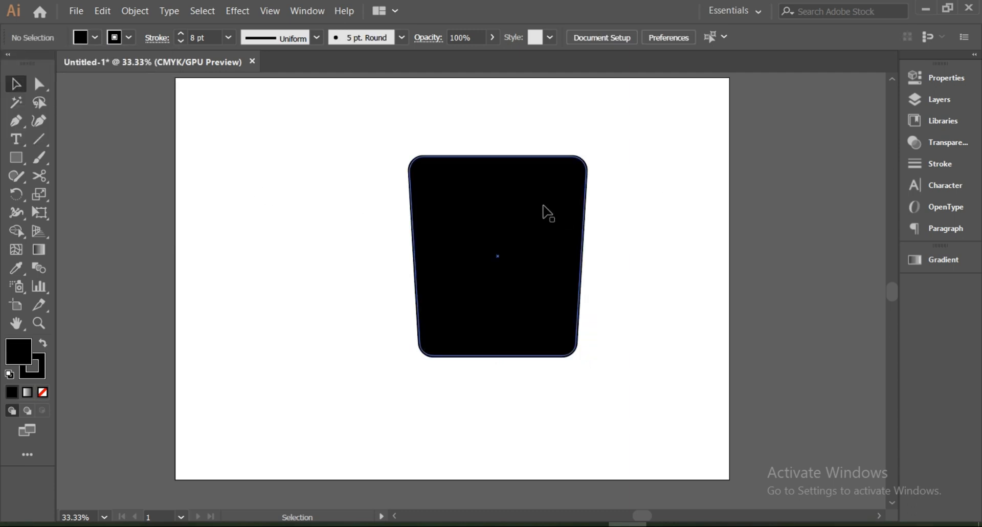
left_click(474, 208)
left_click(194, 207)
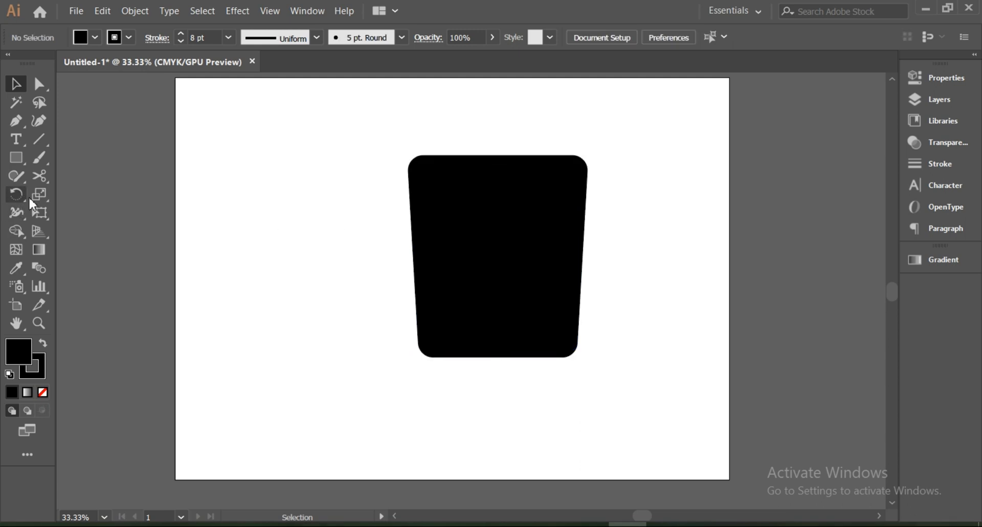
Step: Draw a narrow vertical rectangle beside the black bin shape and fully round its ends with a corner radius of about 15 px
left_click(16, 157)
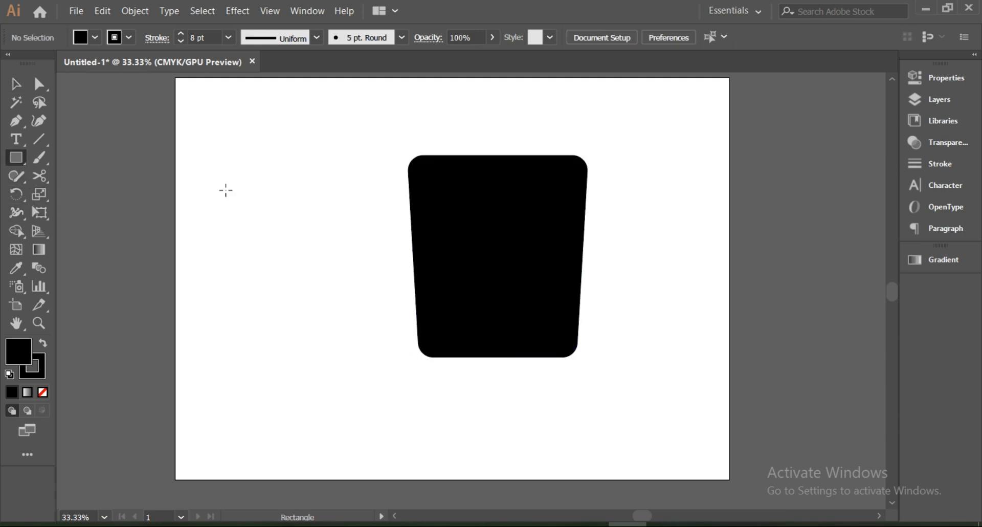
left_click_drag(226, 179, 237, 321)
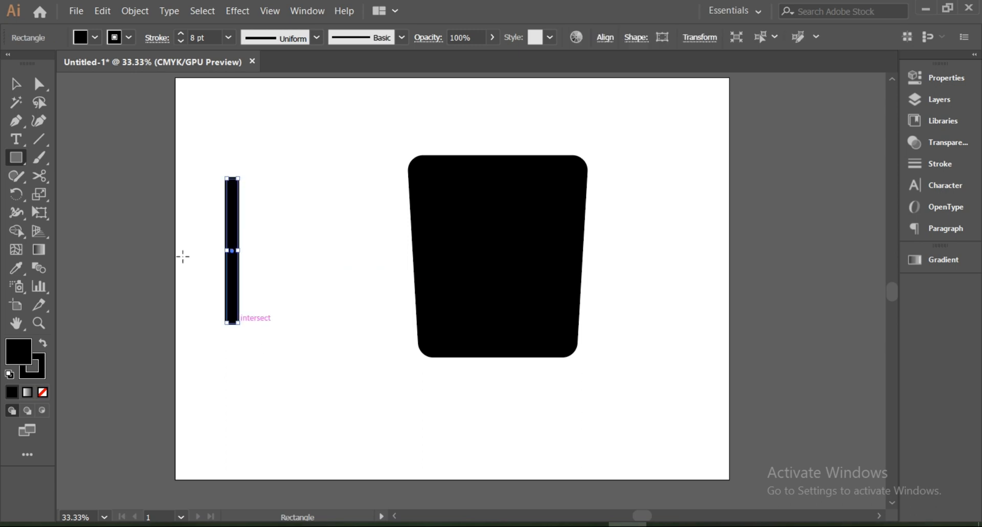
left_click(24, 90)
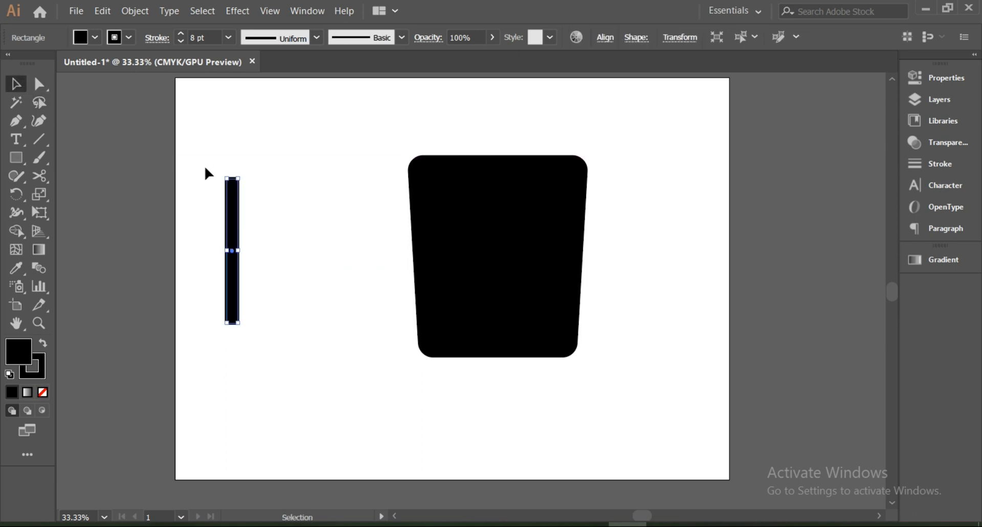
left_click(190, 150)
left_click_drag(188, 145, 278, 254)
scroll(230, 189, "up", 1)
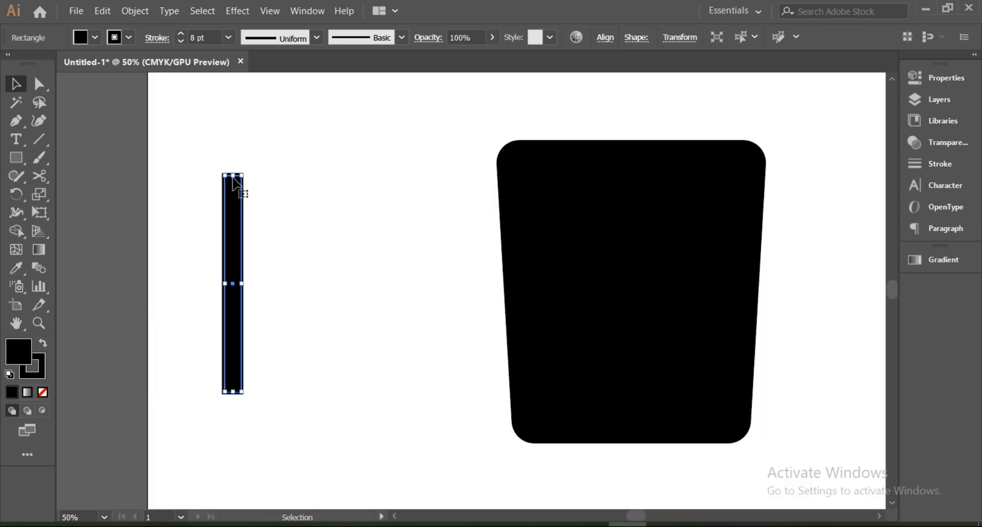
left_click(41, 83)
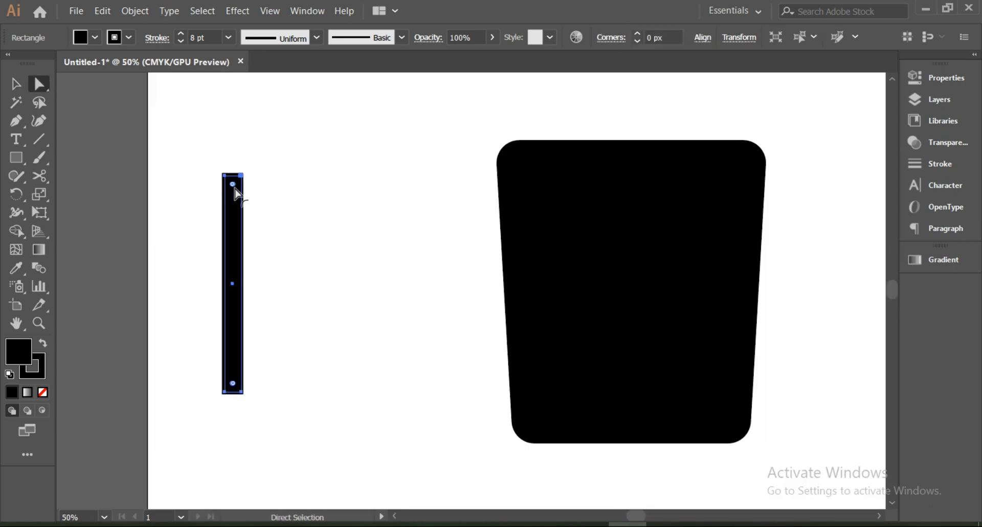
left_click_drag(235, 192, 242, 348)
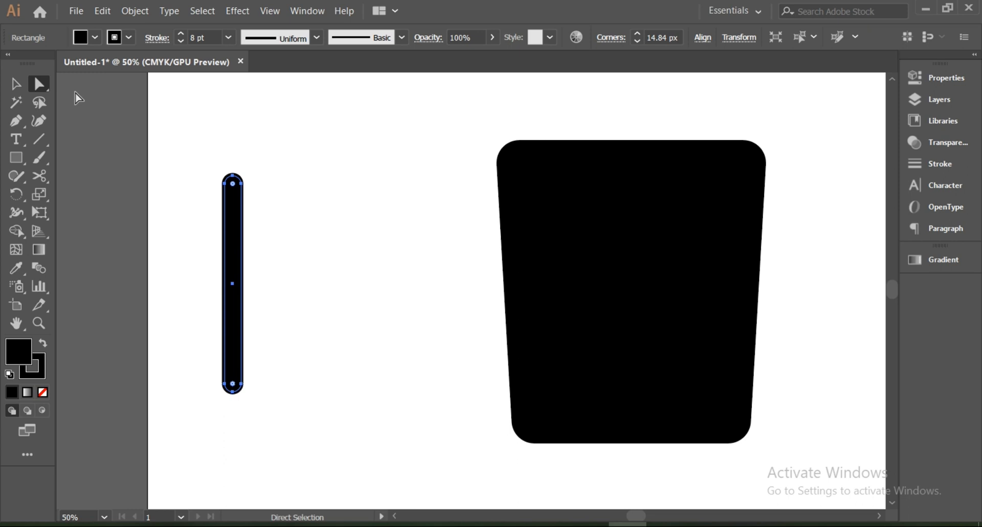
Step: Give the narrow rounded bar a white fill and a white stroke
left_click(21, 88)
left_click(140, 143)
left_click_drag(163, 151, 262, 256)
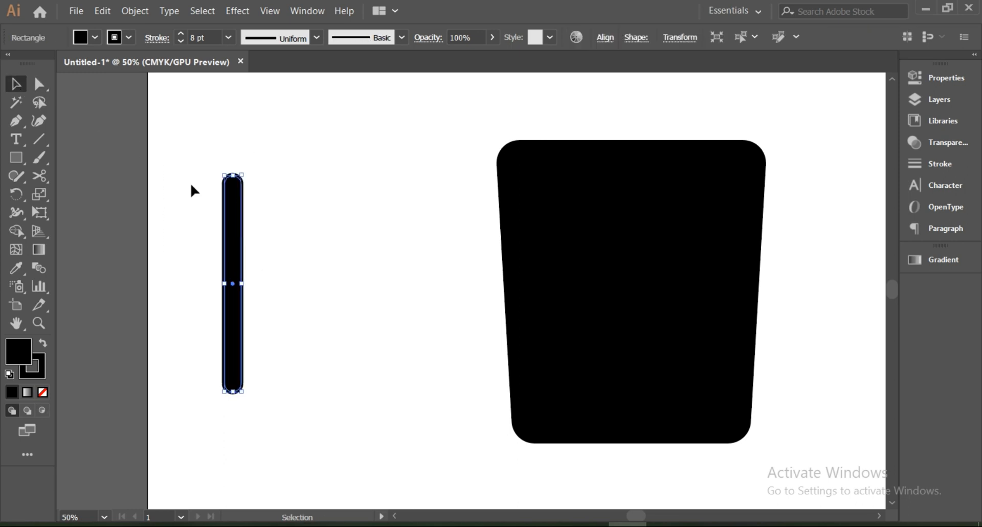
left_click(96, 37)
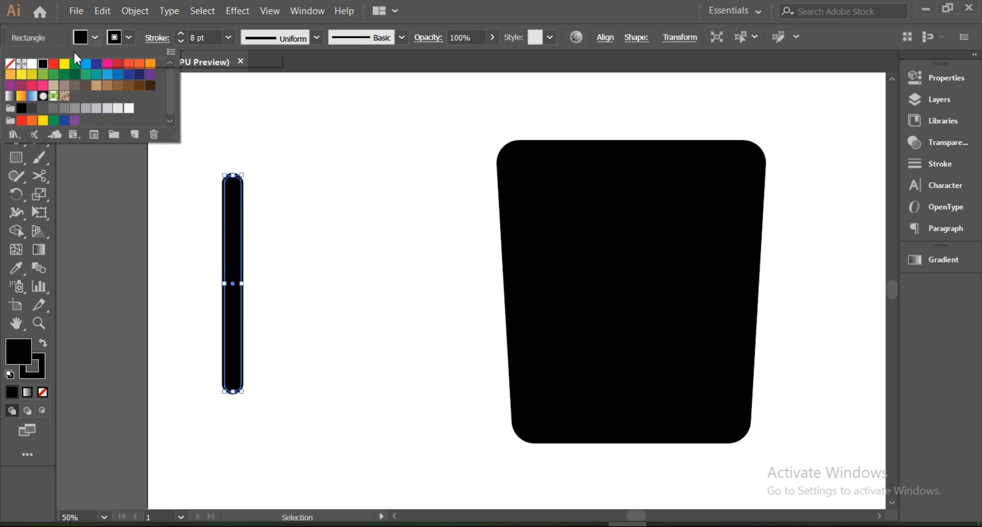
left_click(34, 65)
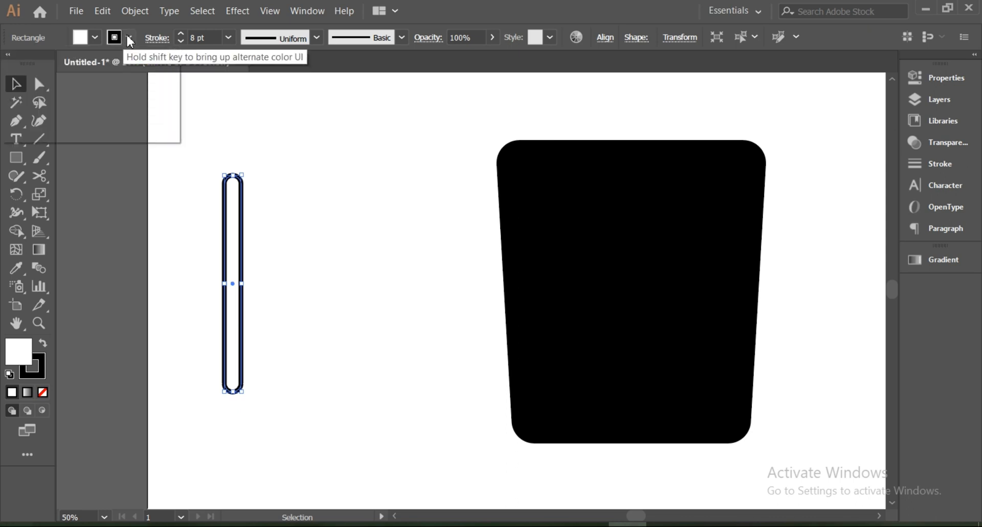
left_click(128, 36)
left_click(32, 63)
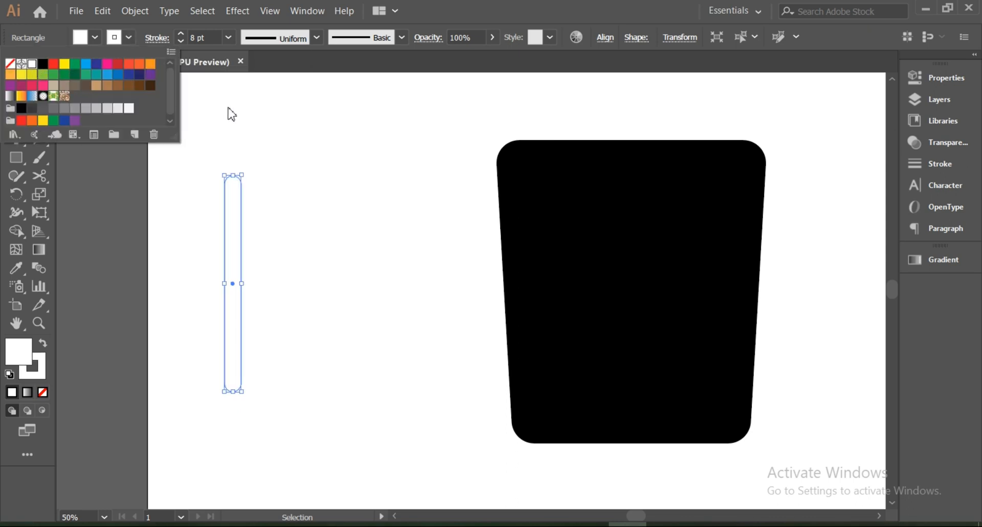
Step: Move the white bar off the artboard's left edge, duplicate it into three side-by-side bars, and select all three
left_click(234, 207)
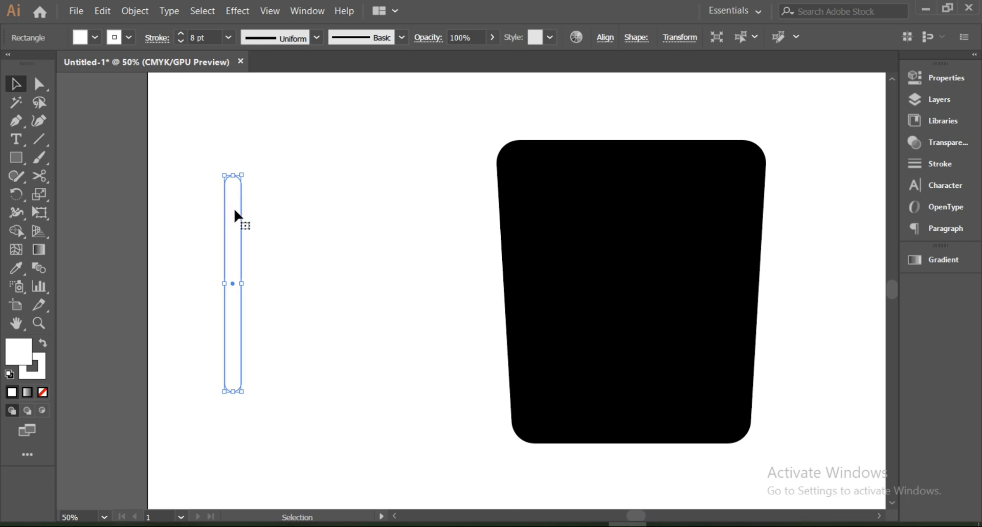
left_click(277, 201)
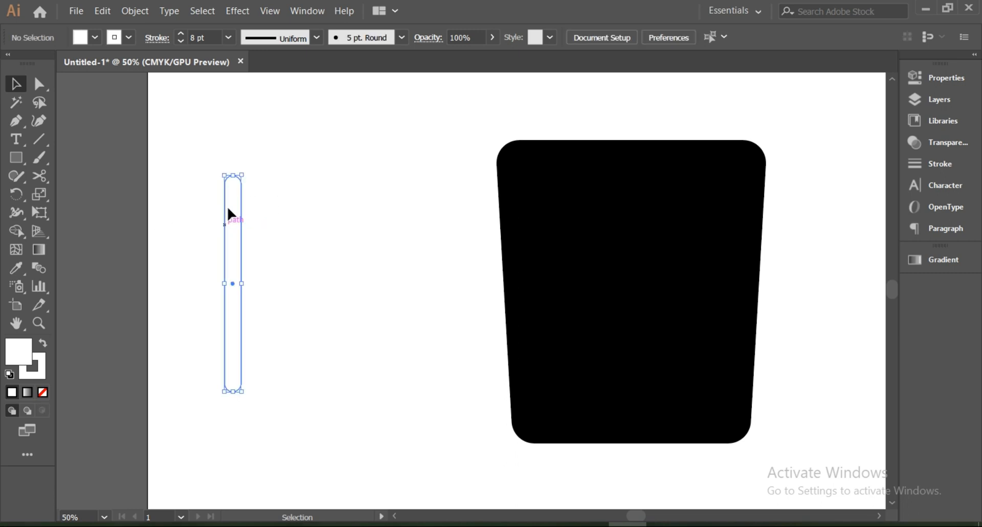
left_click_drag(228, 208, 107, 212)
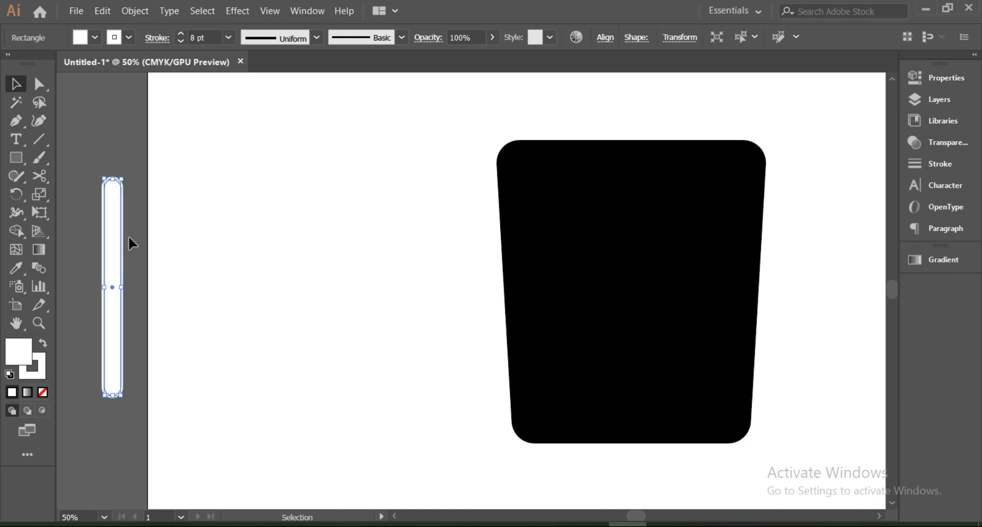
left_click_drag(119, 247, 106, 219)
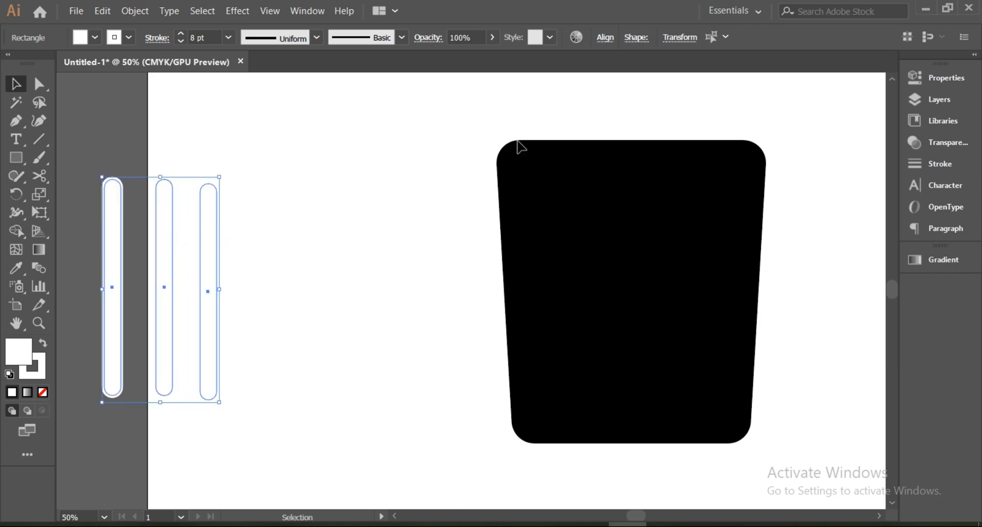
left_click(604, 38)
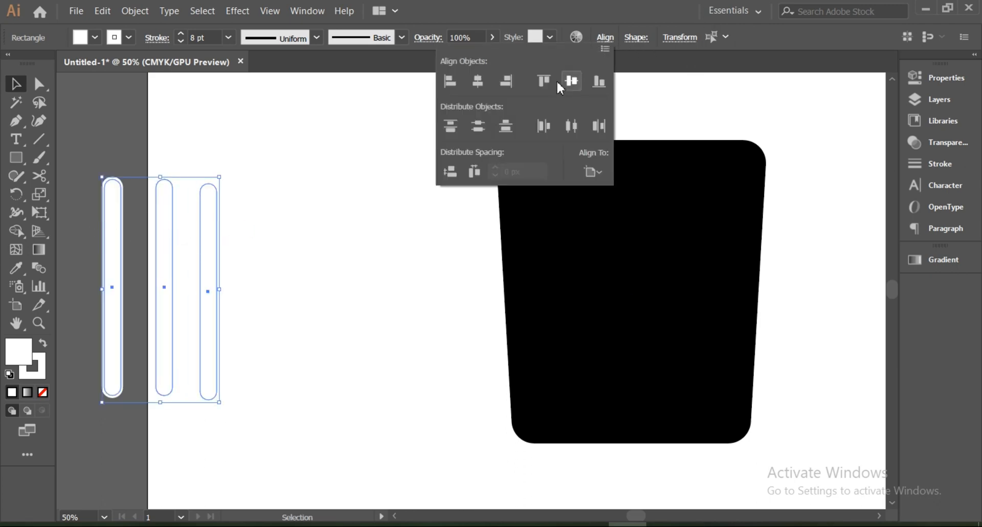
left_click(477, 88)
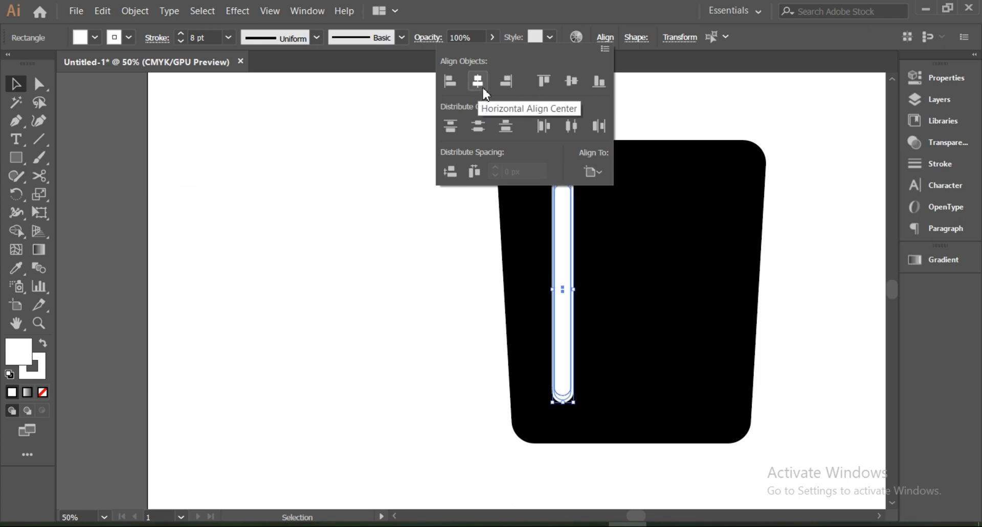
key("ctrl+z")
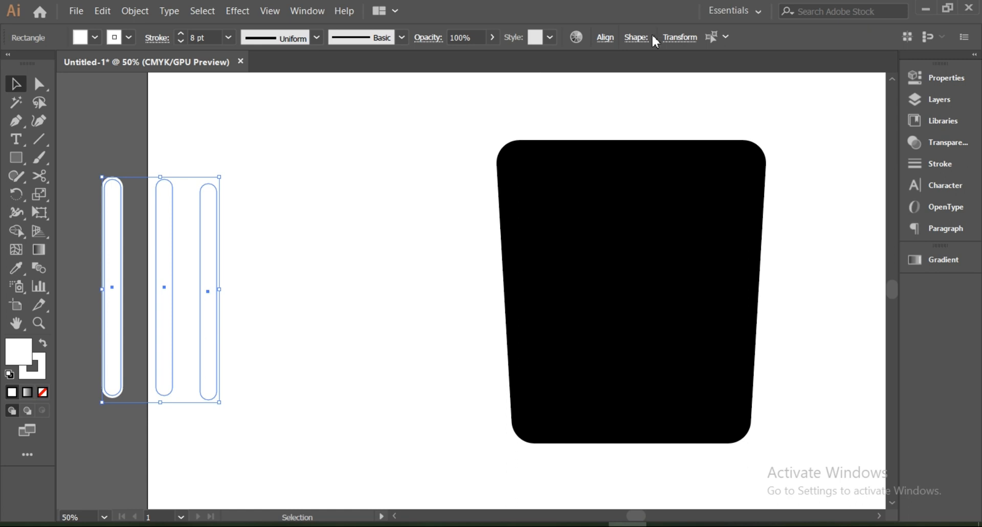
Step: Set alignment to Align to Selection and align the three white bars along their top edges
left_click(605, 37)
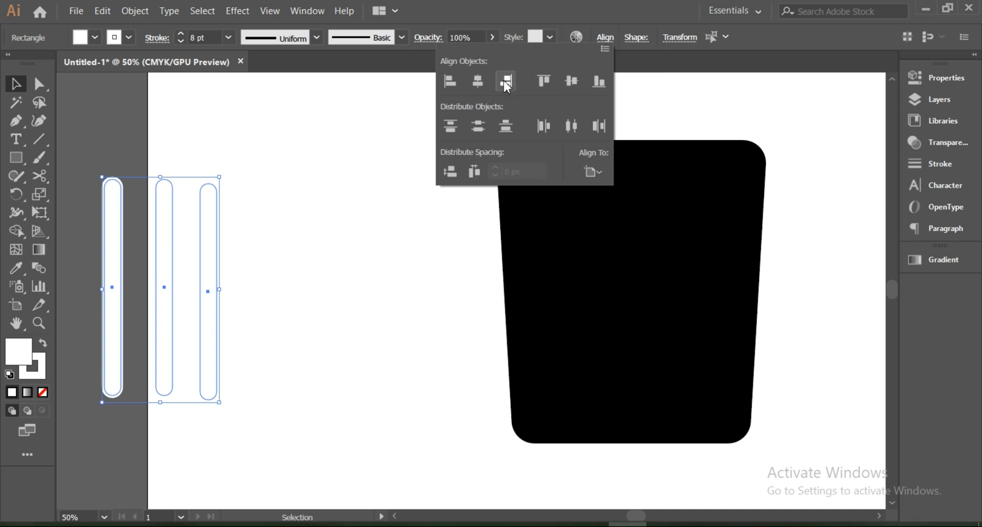
left_click(607, 172)
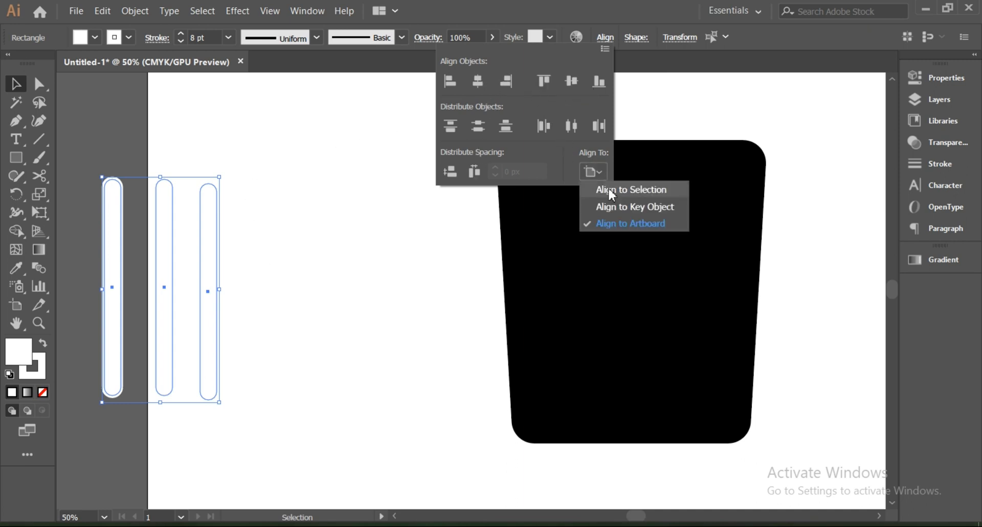
left_click(609, 187)
left_click(476, 82)
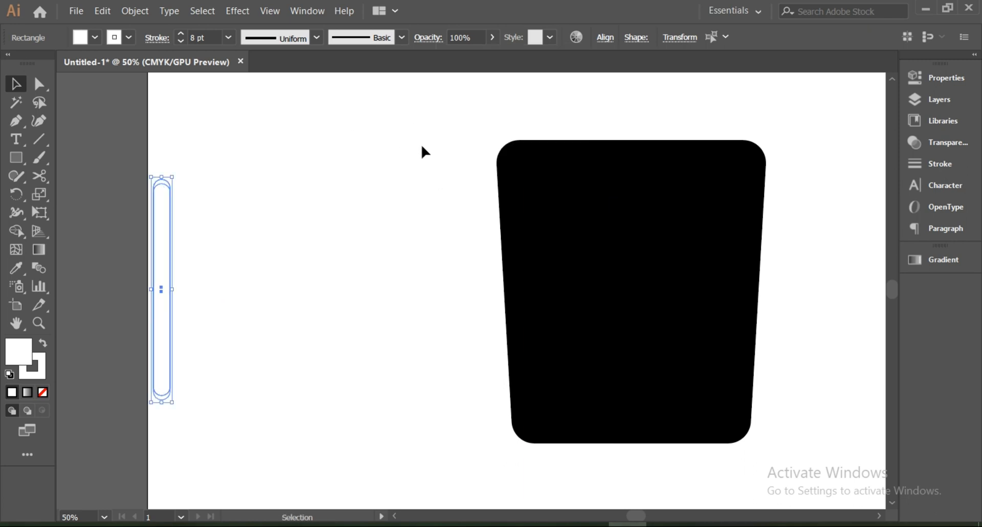
key("ctrl+z")
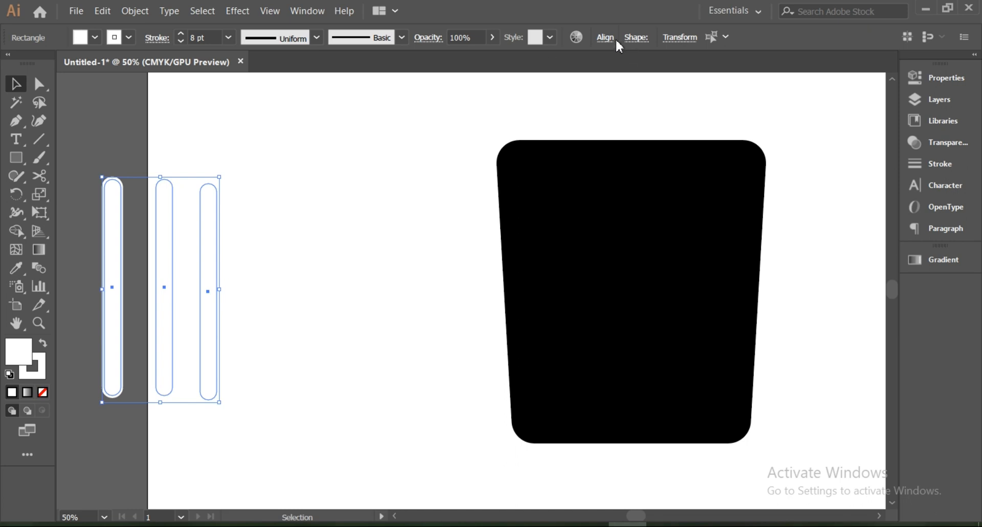
left_click(610, 41)
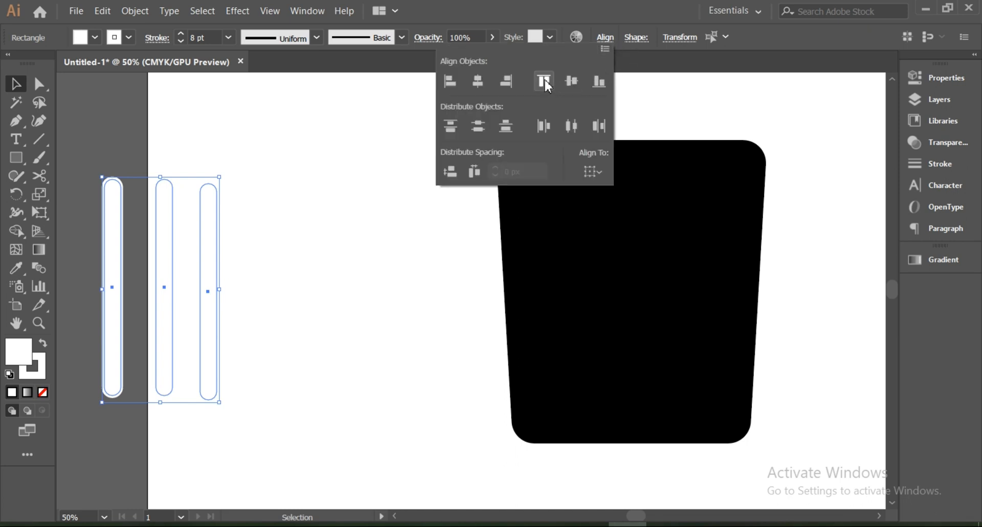
left_click(545, 81)
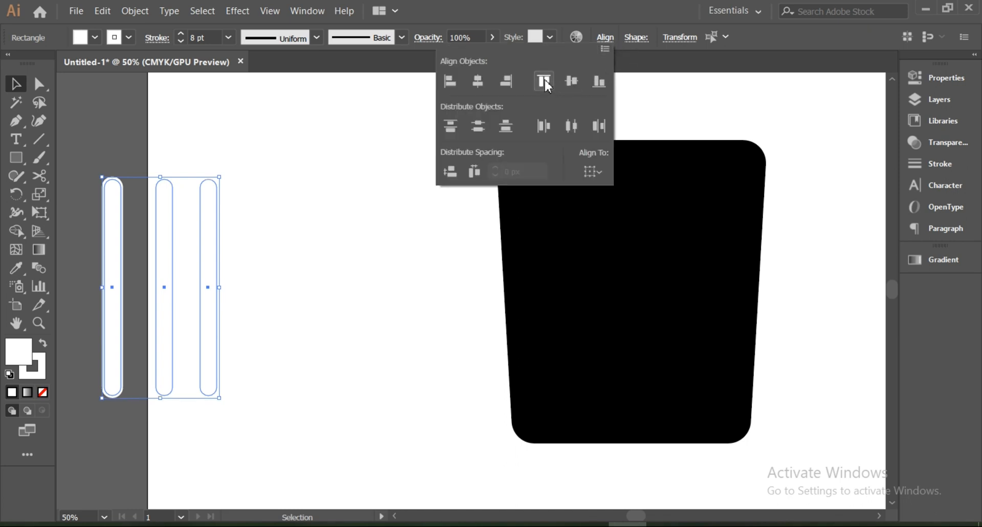
left_click(361, 210)
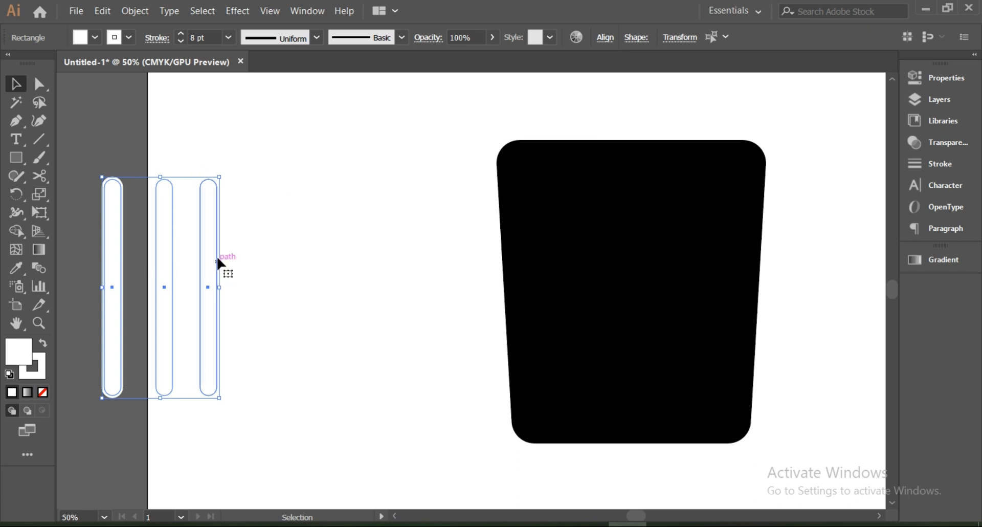
Step: Move the three white bars onto the black bin shape, and shift the leftmost bar closer to the bin's left side
left_click_drag(220, 259, 692, 280)
left_click(379, 250)
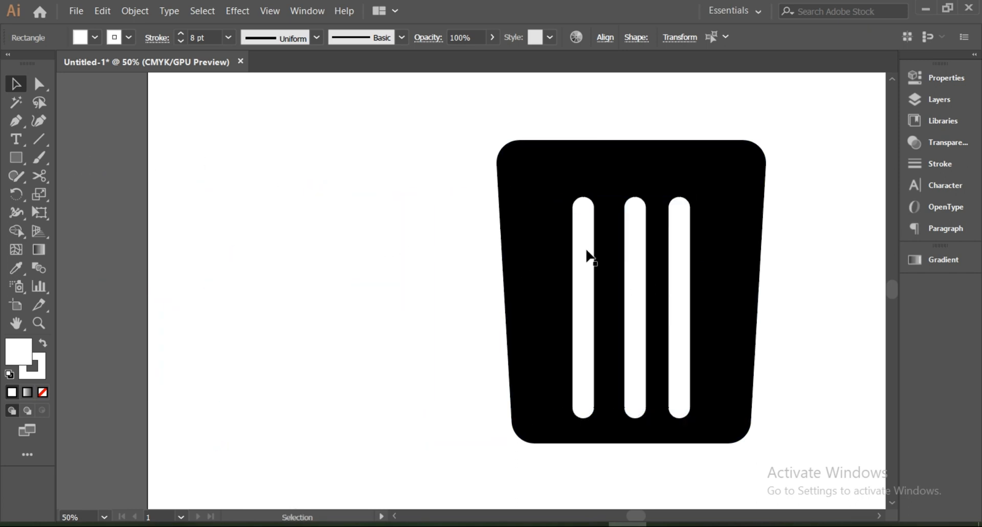
left_click_drag(586, 247, 554, 254)
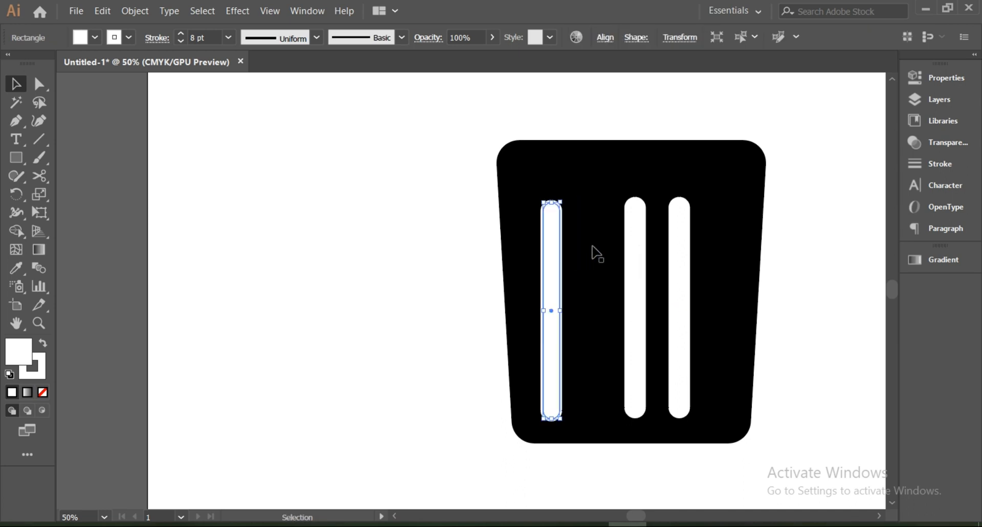
Step: Shift the rightmost white bar closer to the bin's right side and place the middle bar about midway between the outer two
left_click(682, 254)
left_click_drag(683, 254, 707, 256)
left_click_drag(633, 261, 628, 289)
left_click(413, 268)
left_click(439, 149)
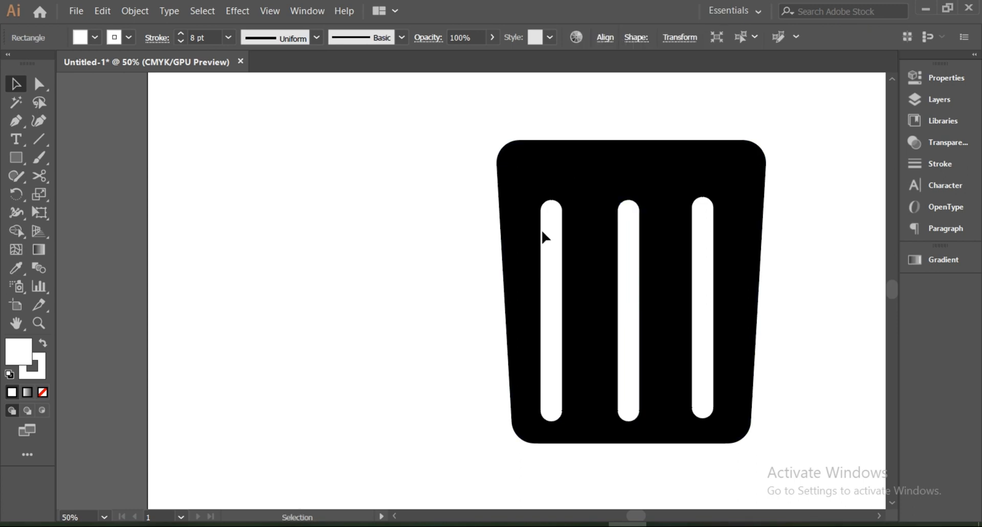
Step: Narrow the black bin body from its right side, and shift the two outer white bars inward to fit it
left_click(654, 438)
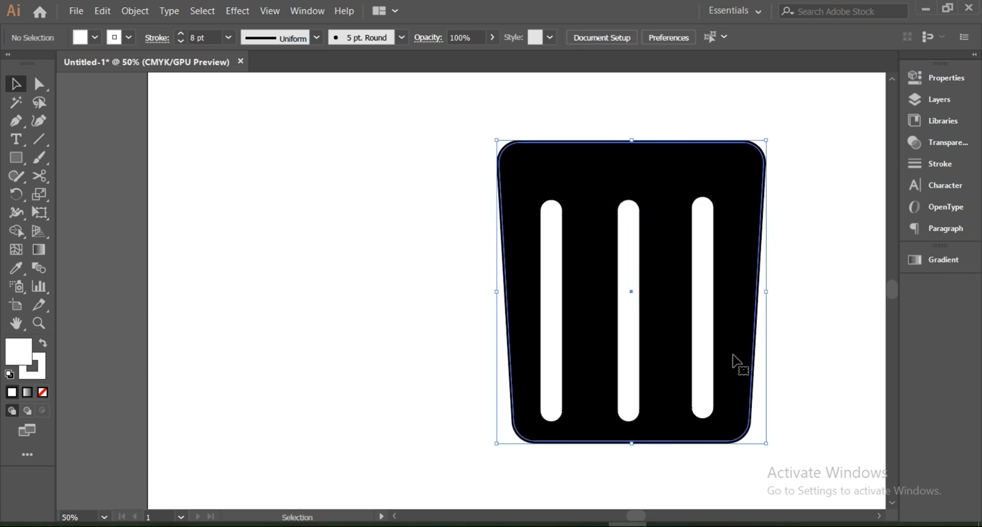
left_click_drag(768, 296, 690, 290)
left_click(776, 292)
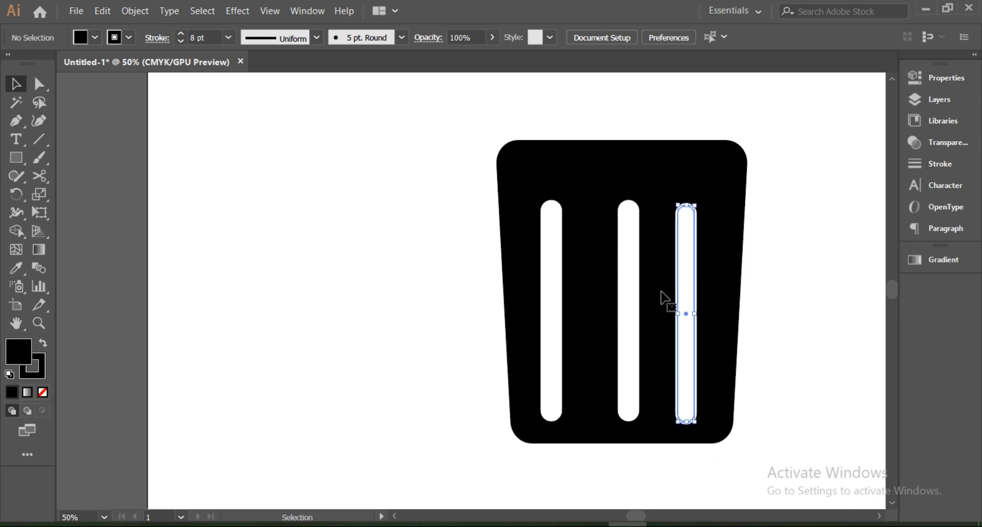
left_click_drag(556, 311, 572, 290)
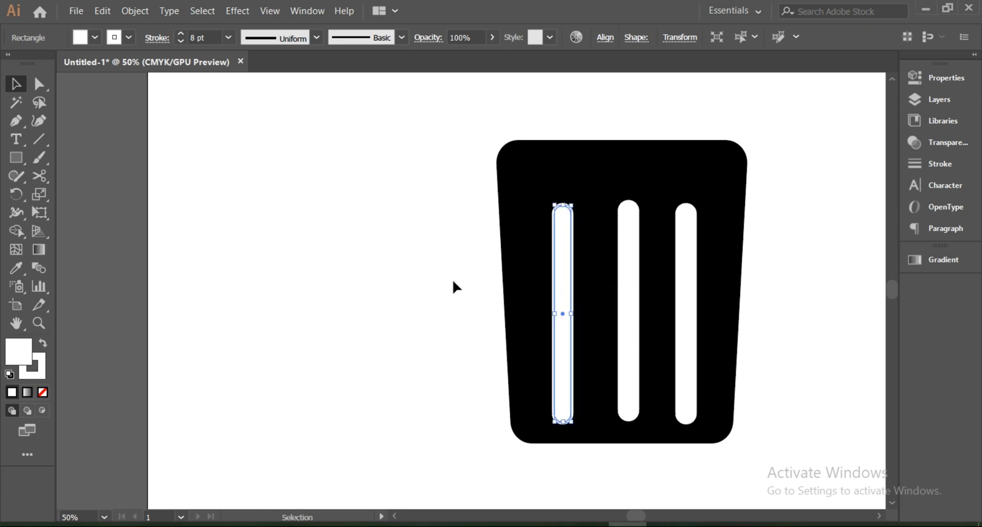
left_click(405, 279)
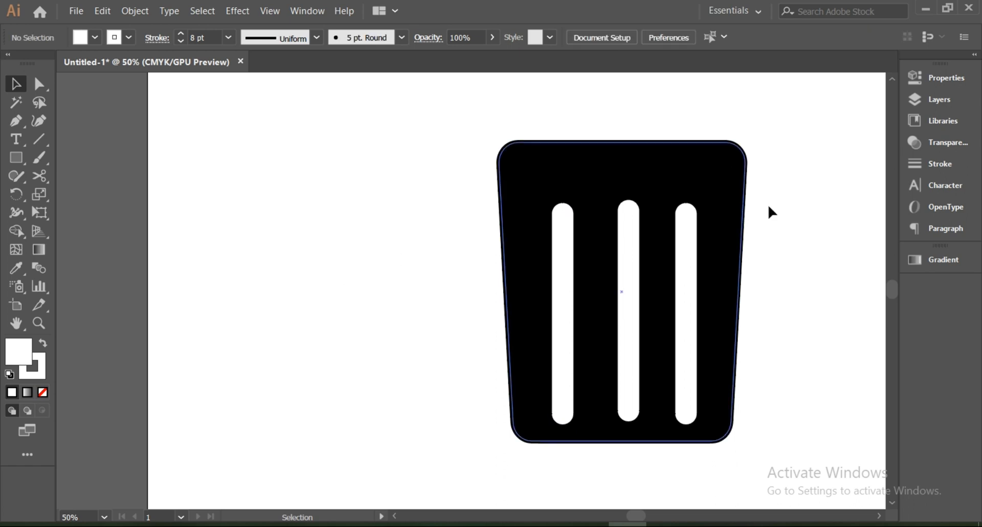
Step: Select all three white bars on the bin body together
left_click(691, 279)
left_click(625, 279, "shift")
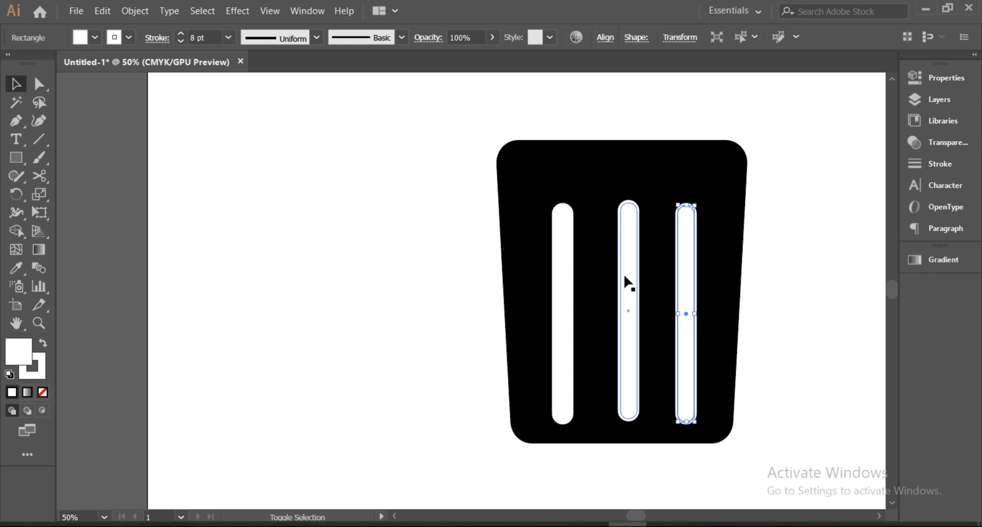
left_click(566, 276, "shift")
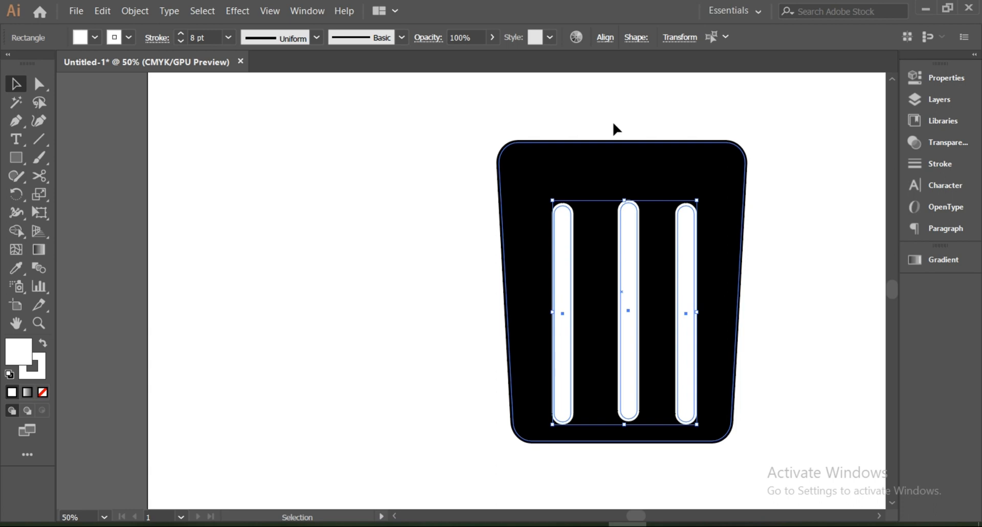
Step: Try to align the three white bars along their left edges, and undo that alignment
left_click(606, 38)
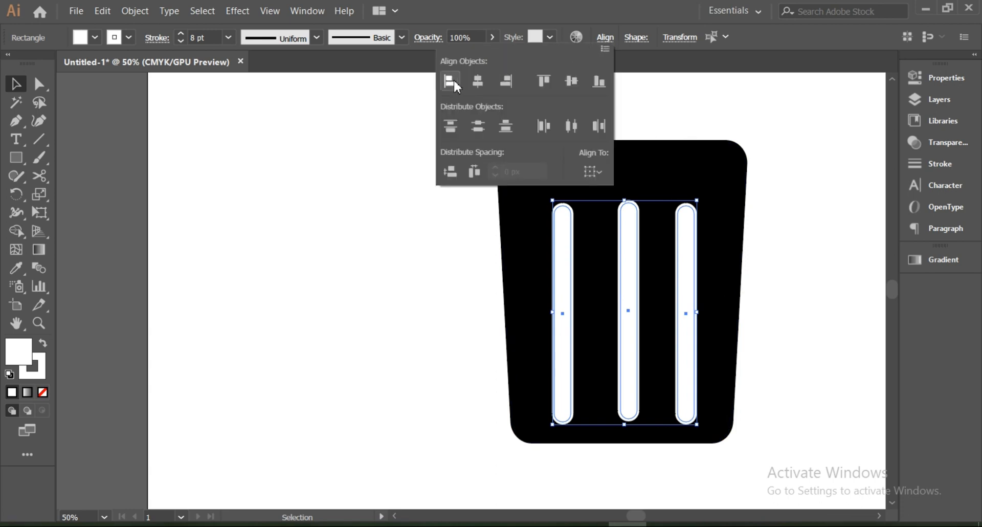
left_click(451, 82)
key("Escape")
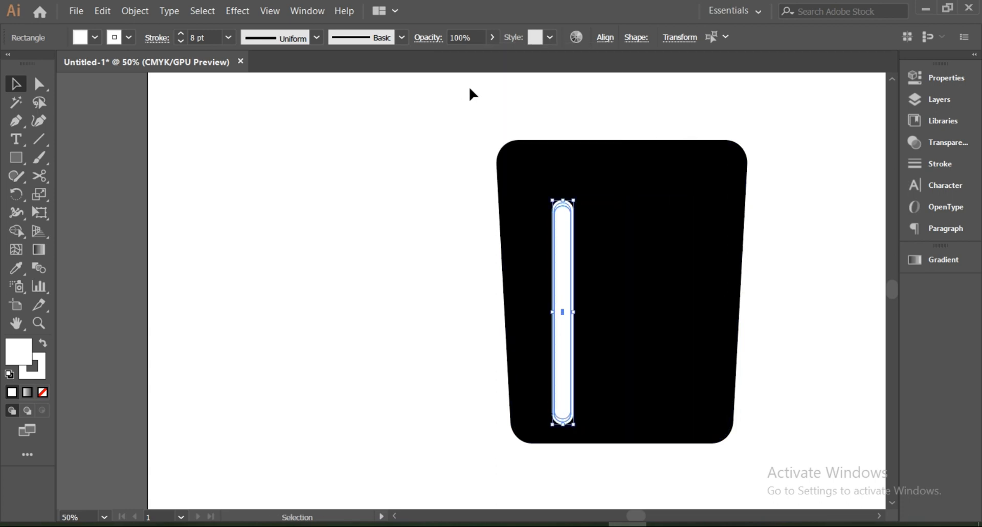
key("ctrl+z")
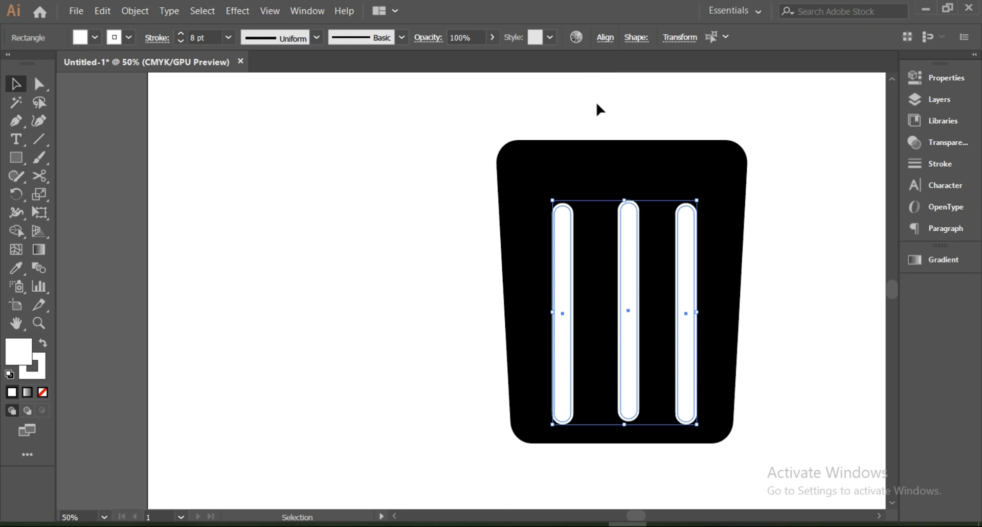
Step: Align the three selected white bars along their top edges and deselect them
left_click(606, 38)
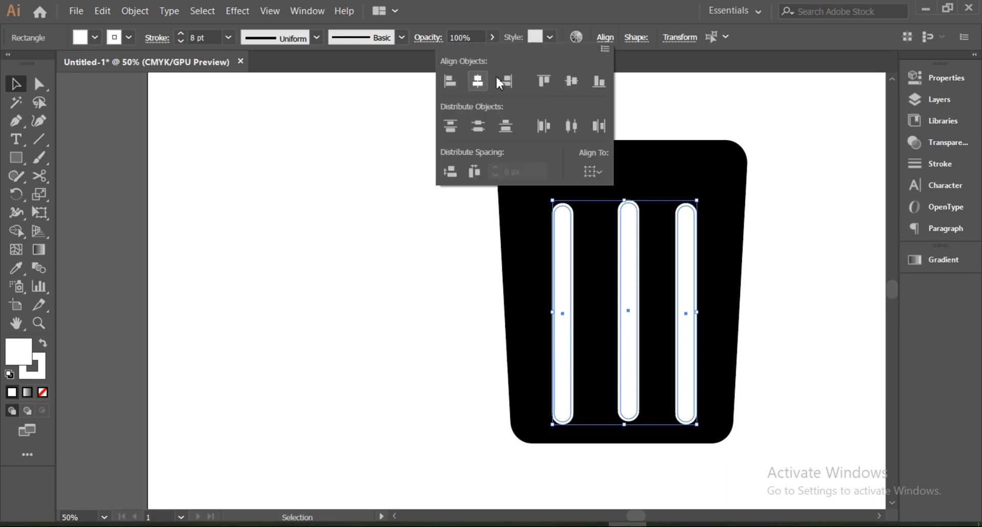
left_click(544, 81)
left_click(812, 272)
left_click(813, 272)
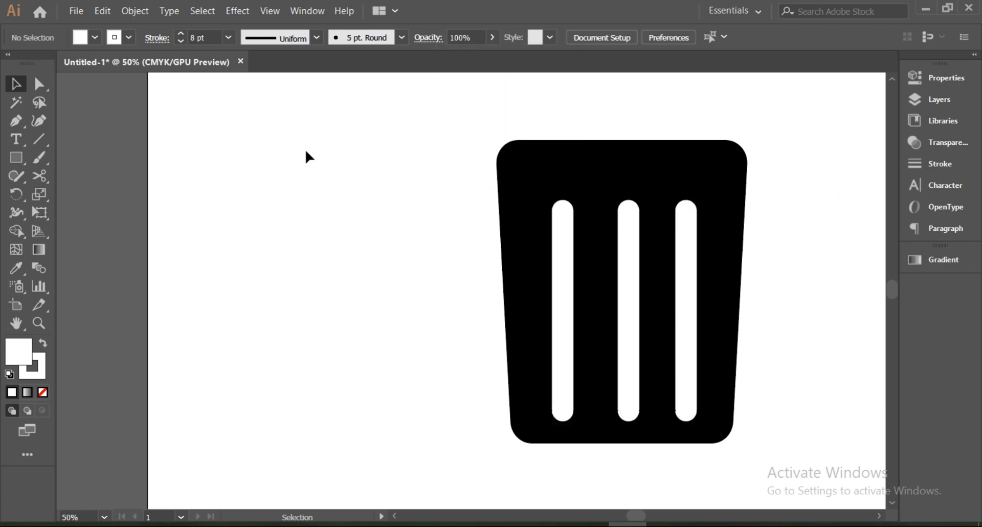
Step: Draw a wide, thin lid rectangle of about 533 by 58 px directly above the bin, overhanging both sides
left_click(15, 159)
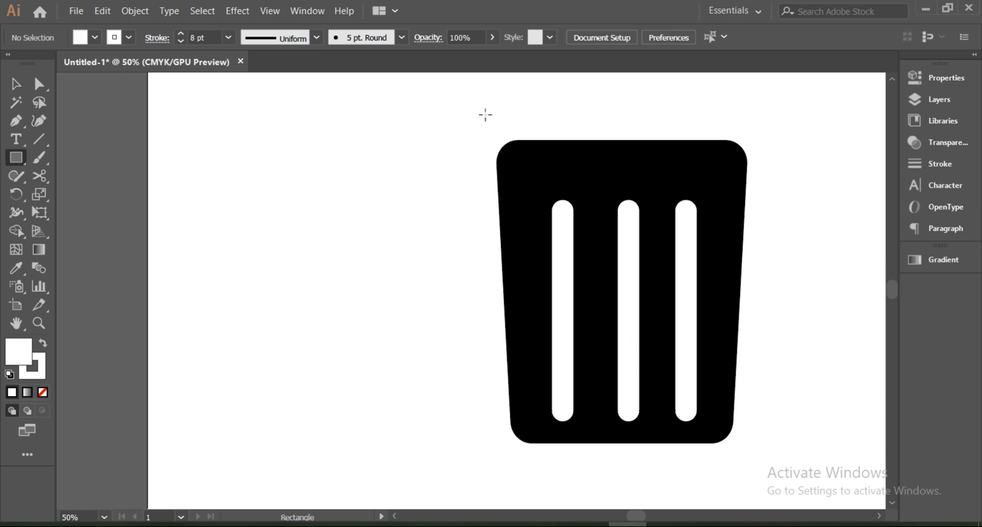
left_click_drag(473, 110, 772, 142)
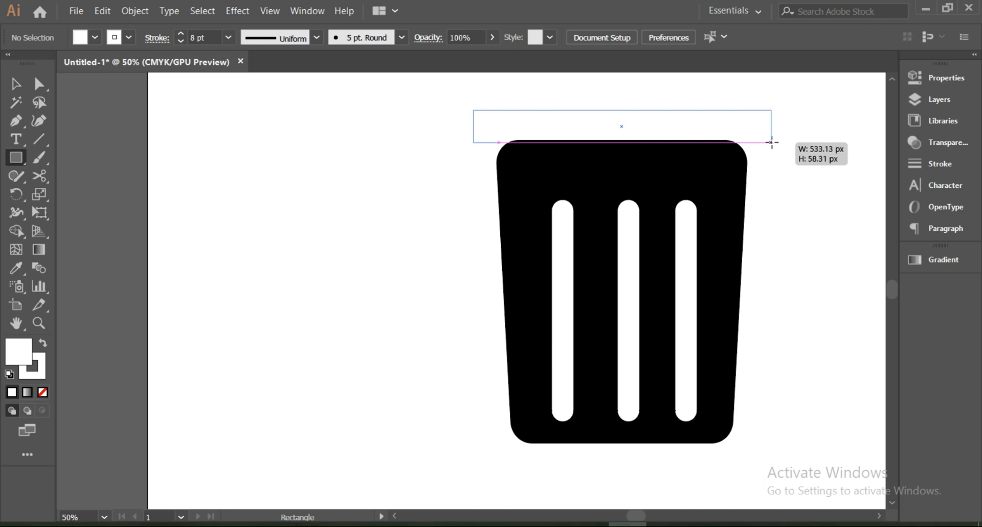
left_click_drag(772, 142, 772, 142)
left_click(16, 83)
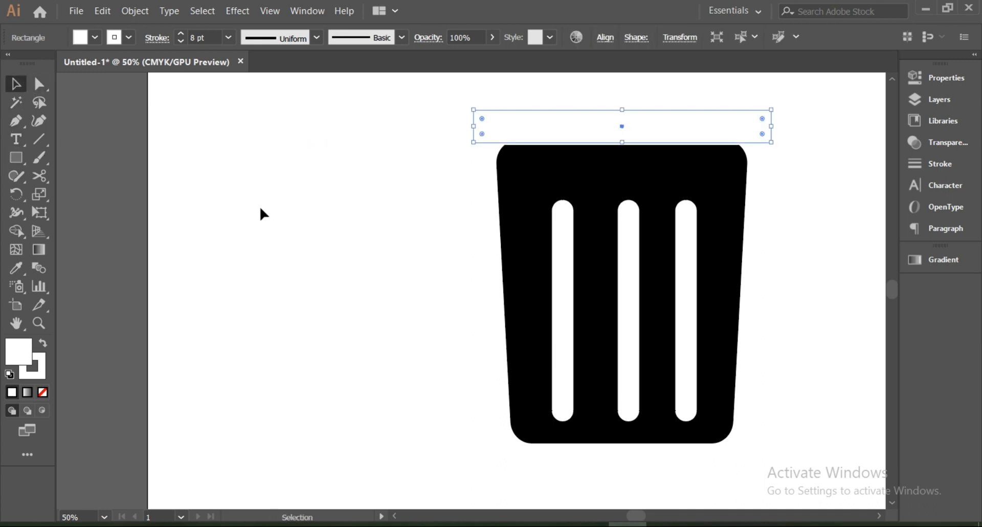
Step: Group the black bin body with its three white bars, leaving the lid rectangle out
left_click(405, 252)
left_click_drag(420, 244, 799, 340)
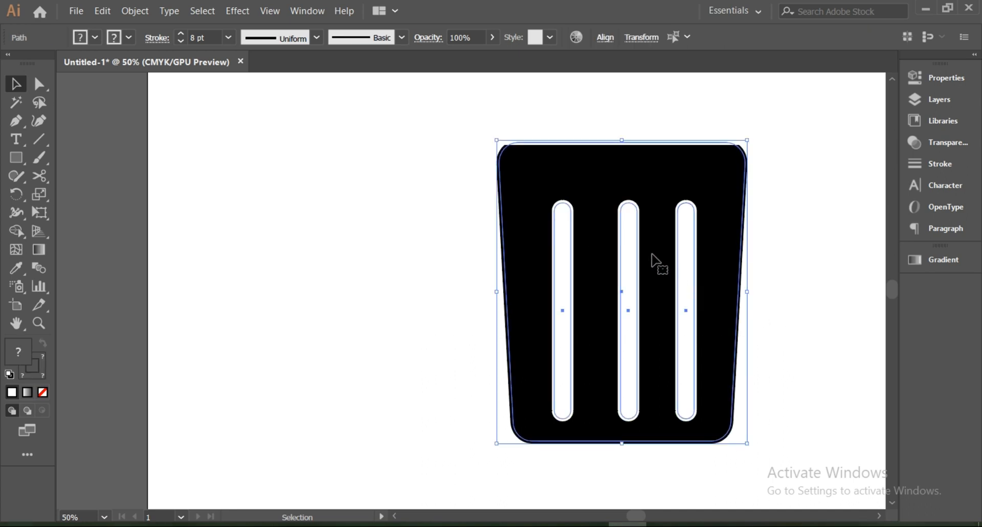
right_click(549, 189)
left_click(607, 269)
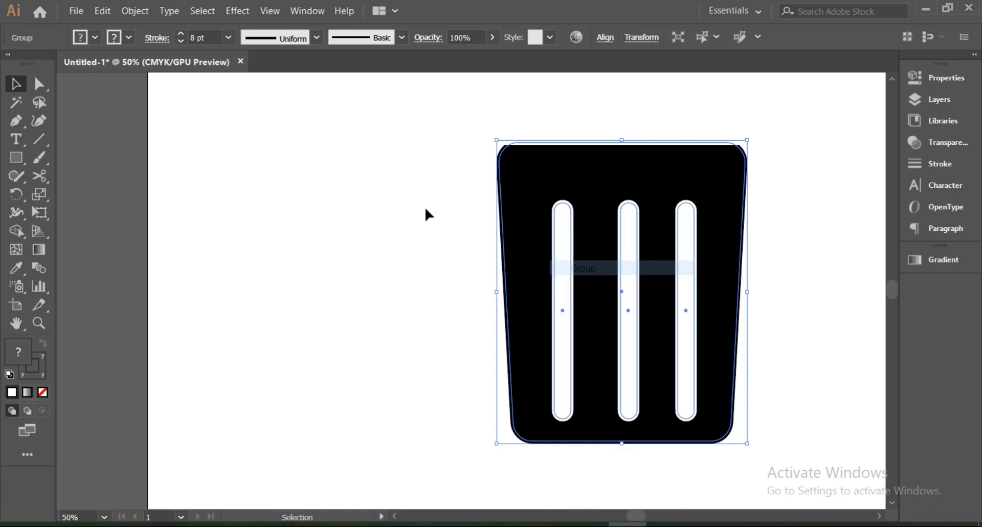
left_click(461, 104)
Step: Move the lid rectangle up to leave a small gap above the bin, and give it a black fill and stroke
left_click(566, 131)
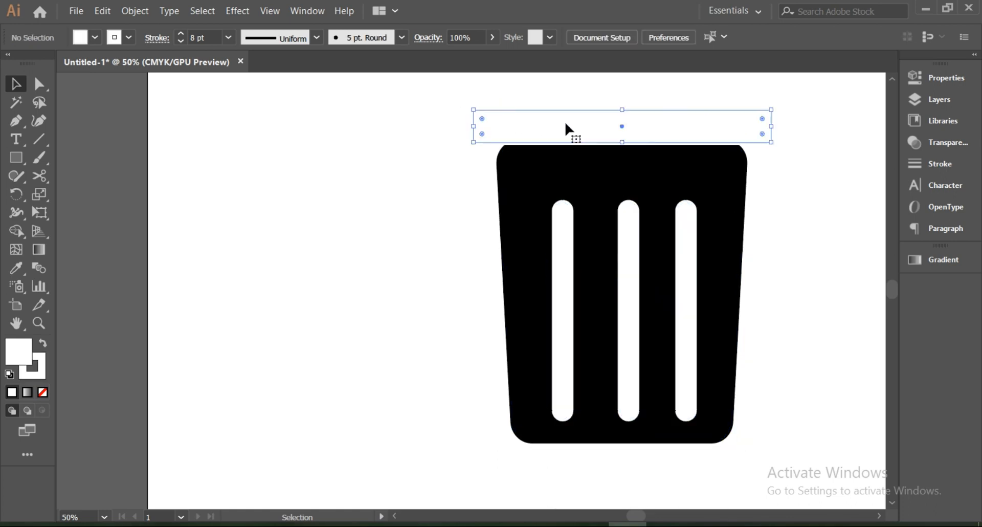
left_click_drag(577, 123, 578, 112)
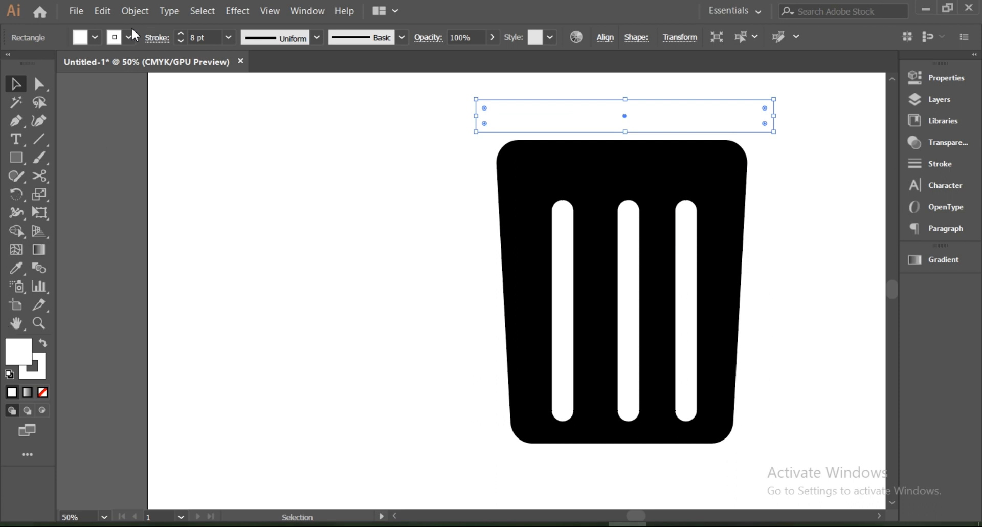
left_click(95, 38)
left_click(43, 63)
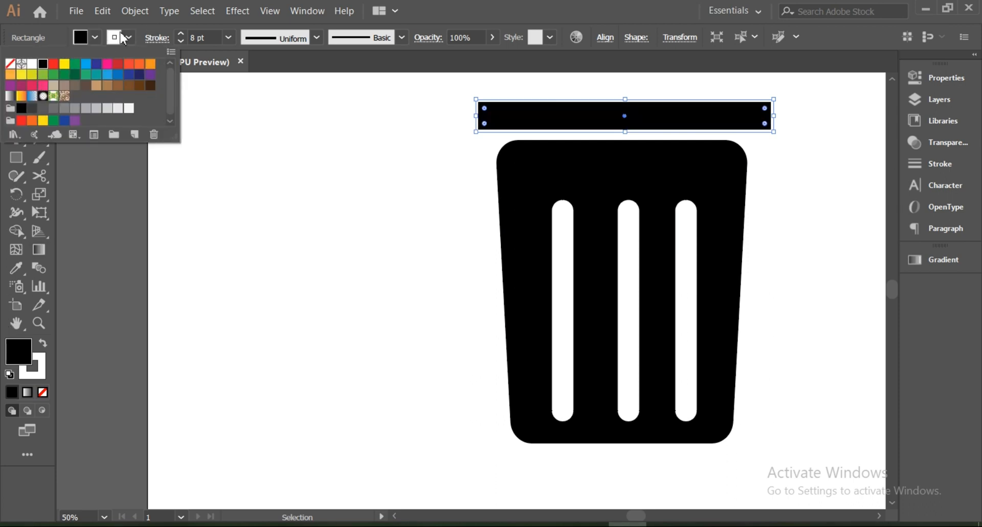
left_click(129, 38)
left_click(128, 38)
left_click(43, 64)
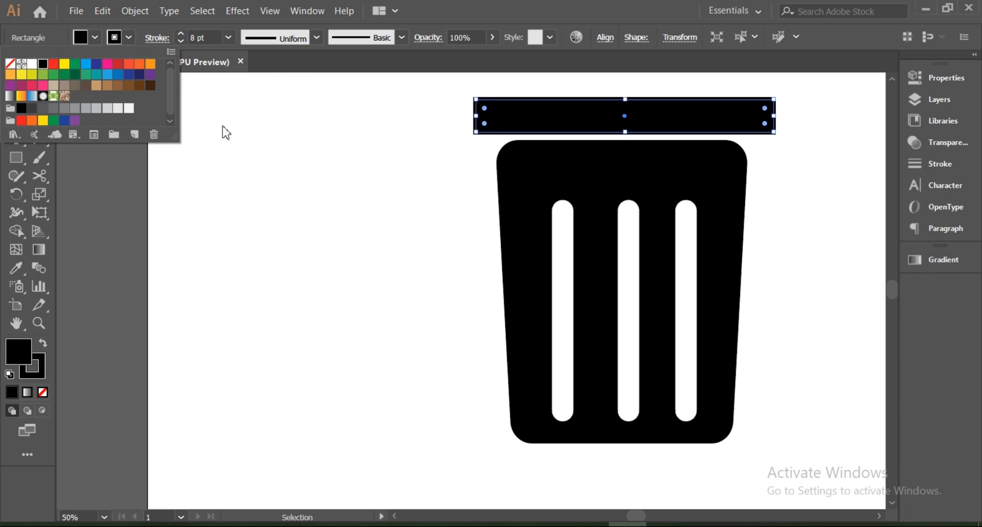
left_click(291, 149)
Step: Round the lid's two top corners fully while keeping its bottom corners square
left_click(39, 86)
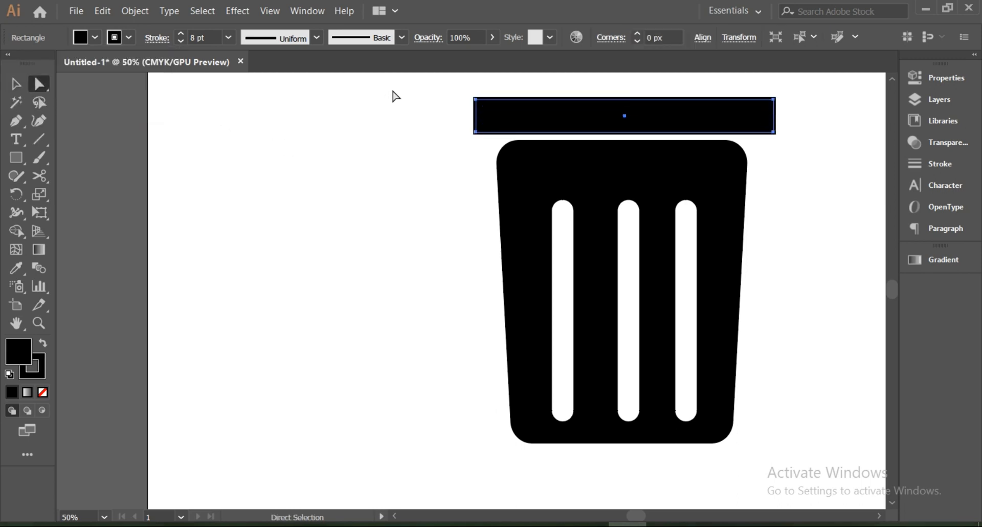
left_click_drag(391, 88, 721, 176)
left_click(15, 84)
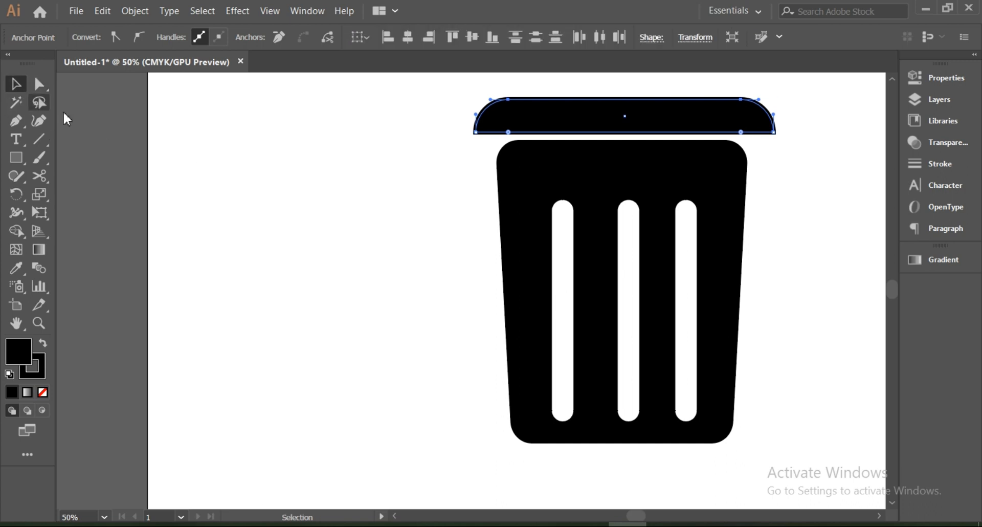
Step: Align the lid and the grouped bin on their horizontal centers
left_click(311, 125)
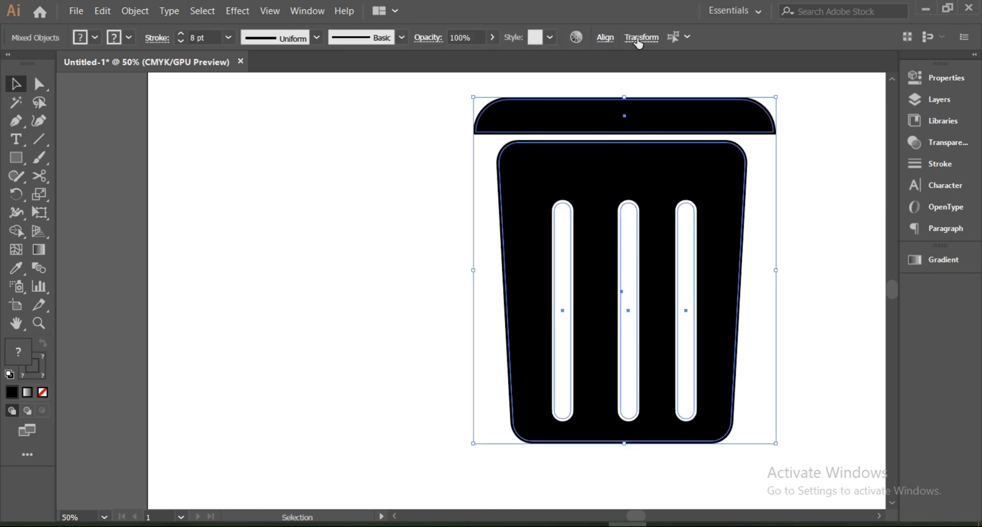
left_click(606, 40)
left_click(481, 82)
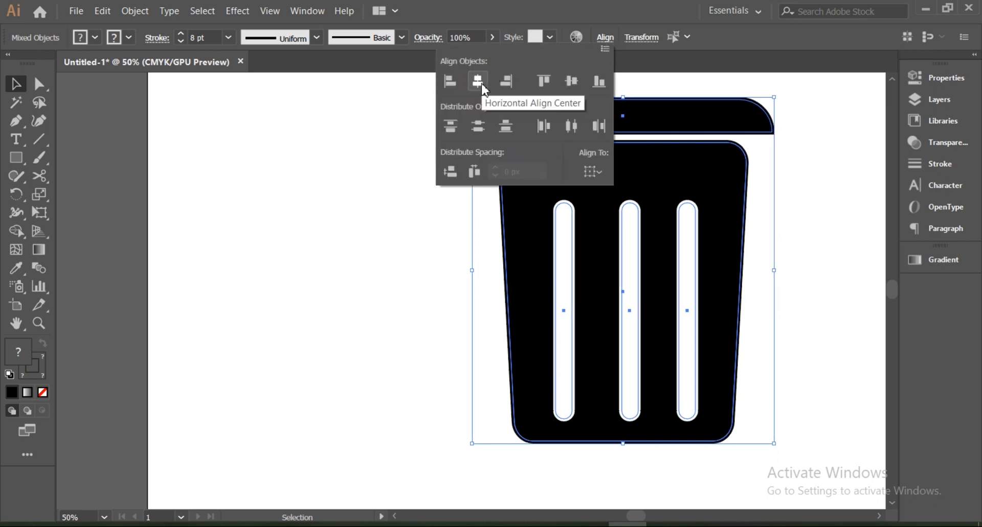
left_click(799, 280)
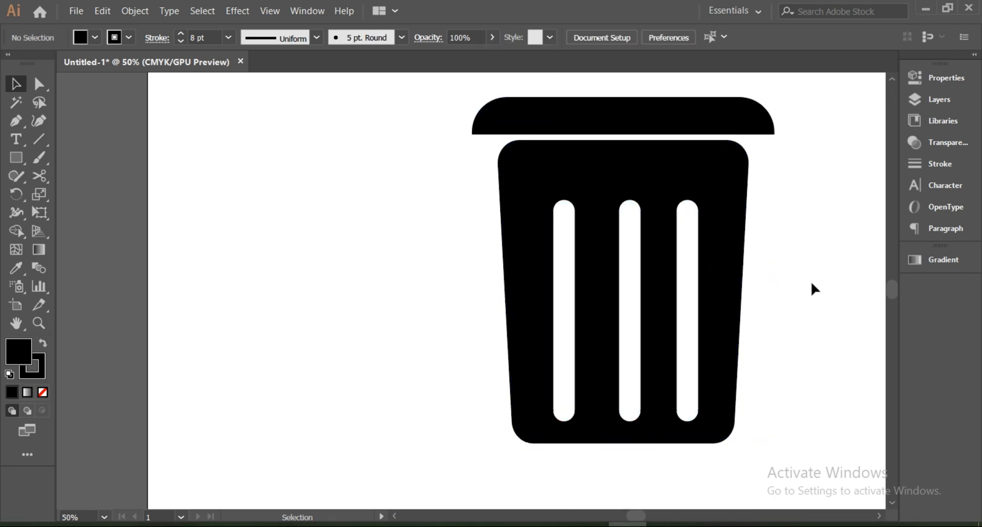
Step: Draw a small handle rectangle overlapping the middle of the lid's top edge, roughly two fifths of the lid's width
scroll(778, 189, "up", 2)
scroll(778, 189, "down", 4)
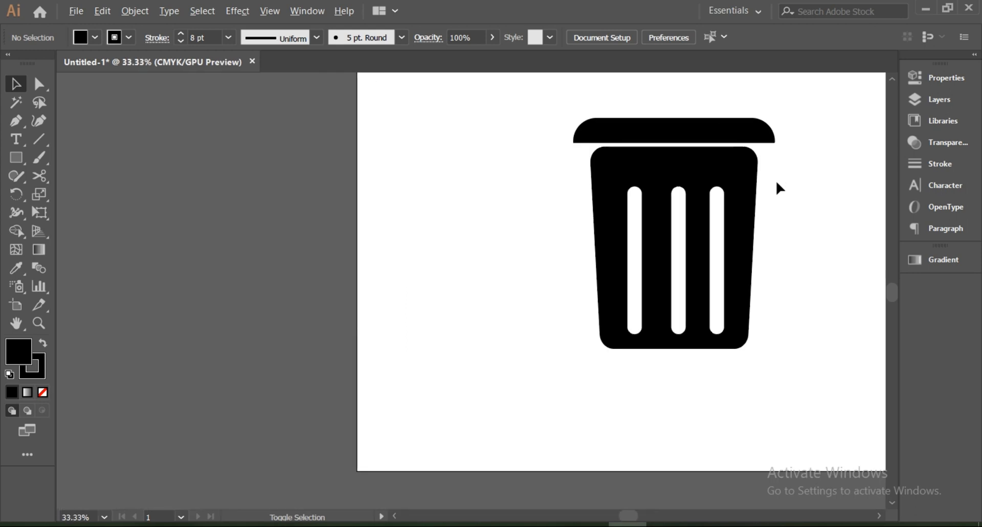
scroll(799, 107, "up", 2)
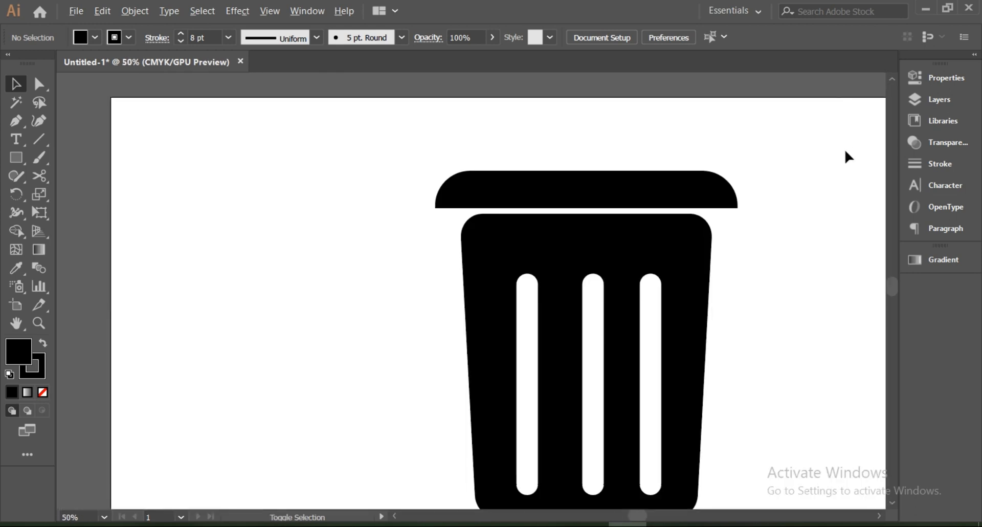
scroll(798, 232, "up", 2)
scroll(778, 267, "down", 2)
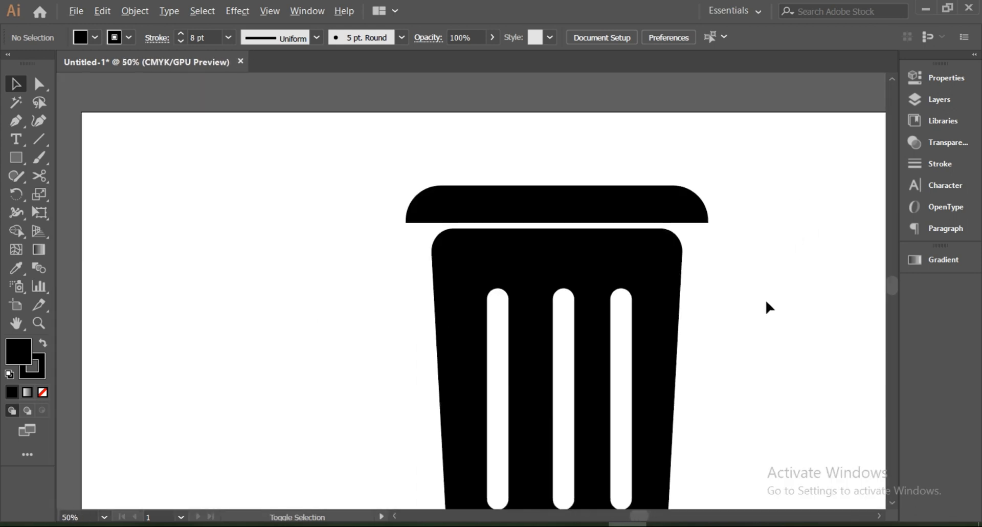
scroll(757, 301, "down", 1)
scroll(744, 300, "down", 1)
left_click(16, 157)
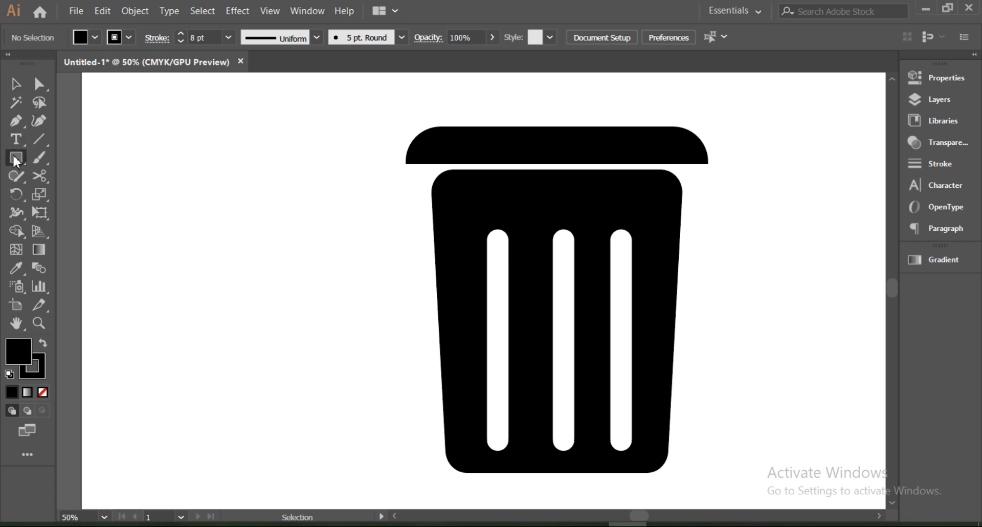
left_click_drag(511, 103, 629, 136)
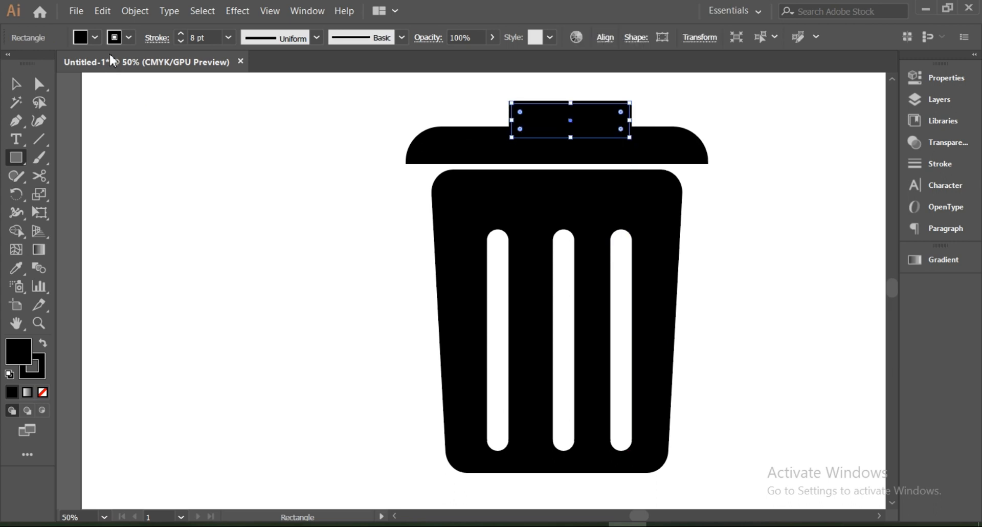
Step: Set the handle rectangle's fill to None, keep its black stroke, and select it with the Selection tool
left_click(100, 36)
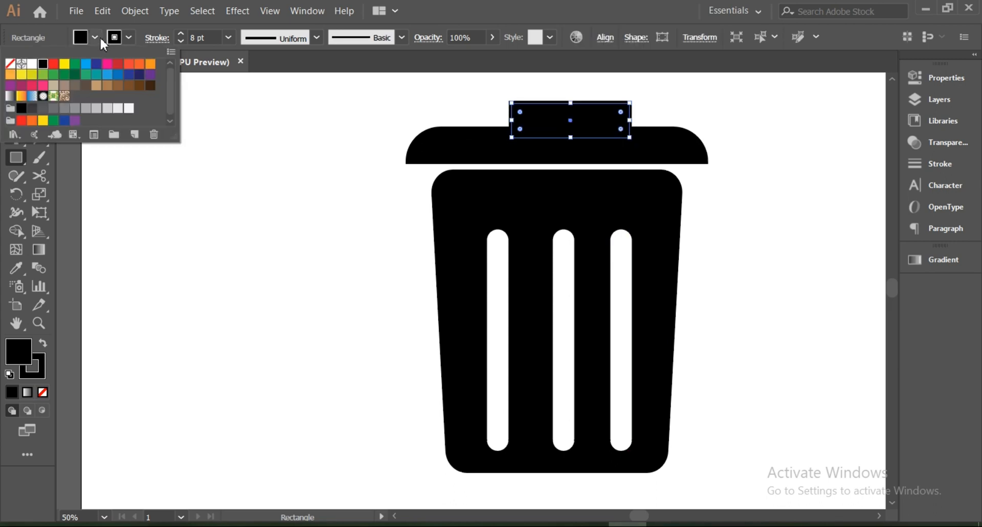
left_click(10, 64)
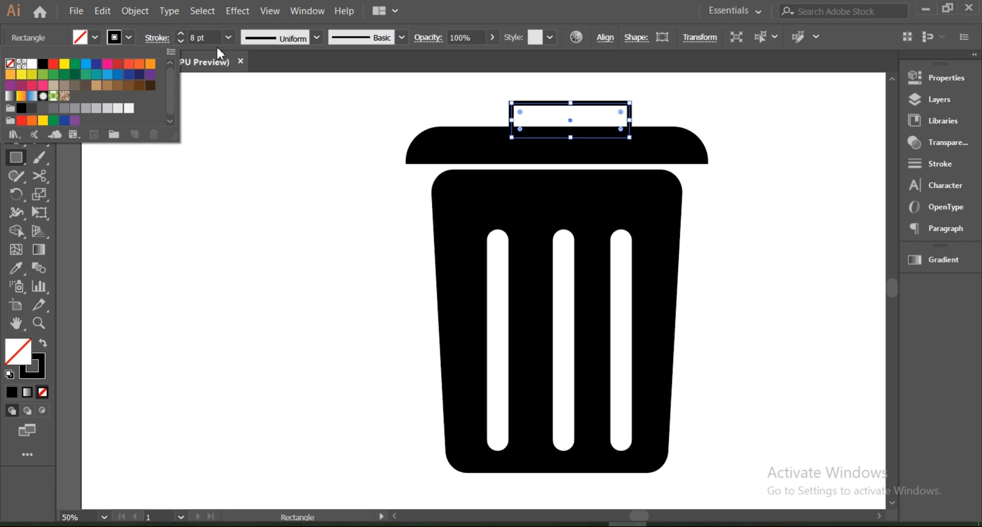
left_click(385, 101)
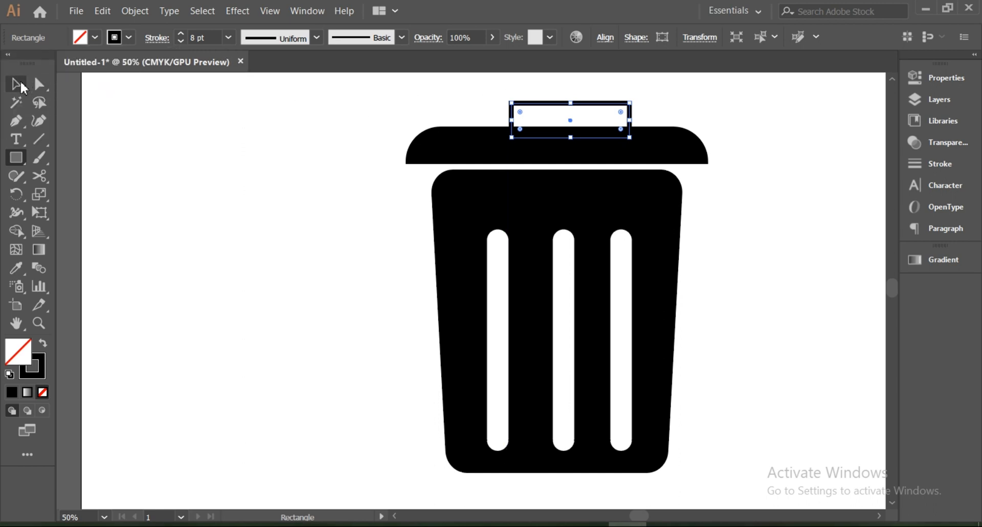
left_click(16, 84)
left_click_drag(481, 86, 581, 122)
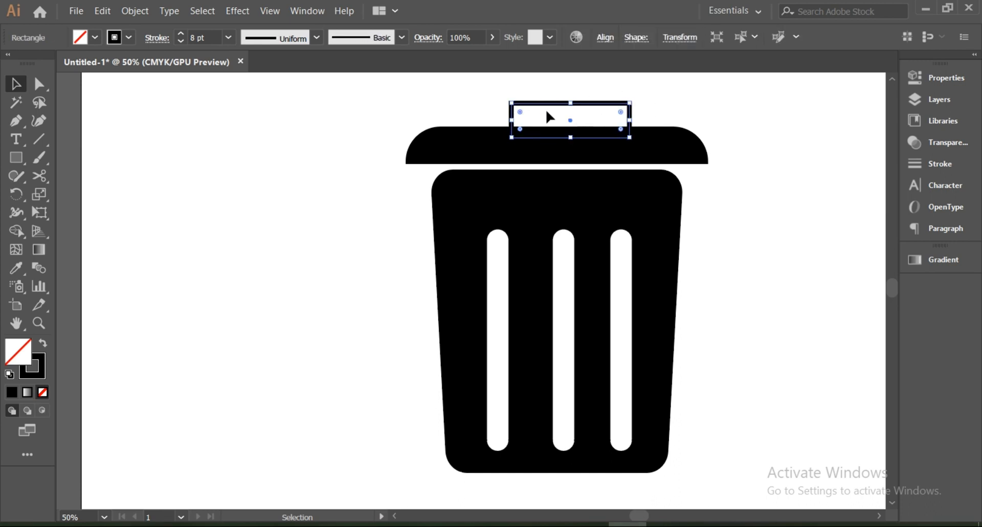
left_click_drag(490, 86, 640, 120)
left_click_drag(520, 118, 527, 144)
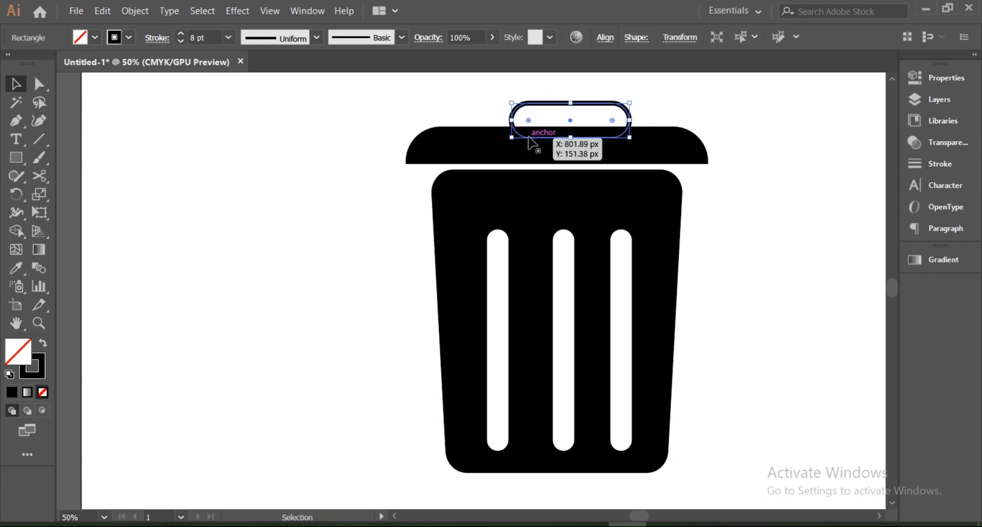
left_click(481, 163, "shift")
key("ctrl+z")
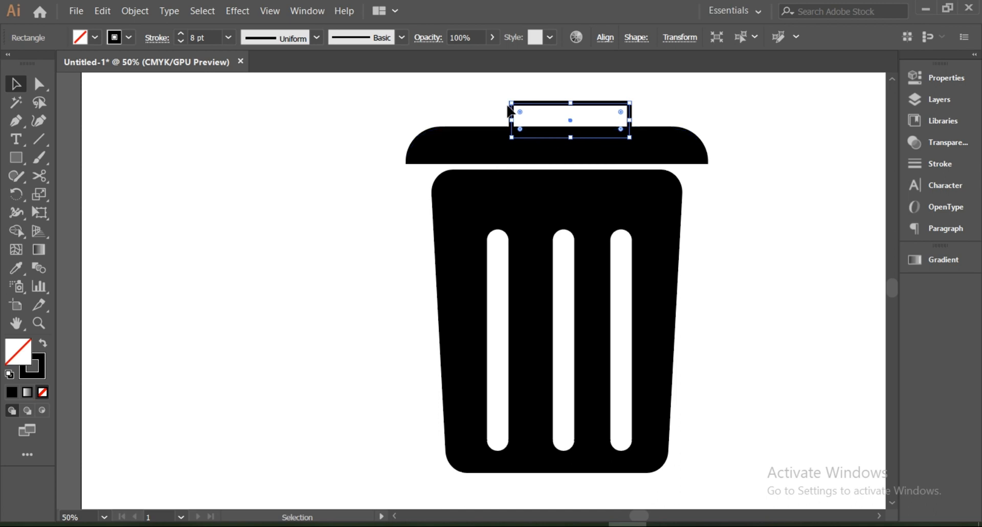
Step: Round only the handle rectangle's two top corners to a radius of about 40 px, keeping its bottom corners square
left_click(281, 99)
left_click(48, 83)
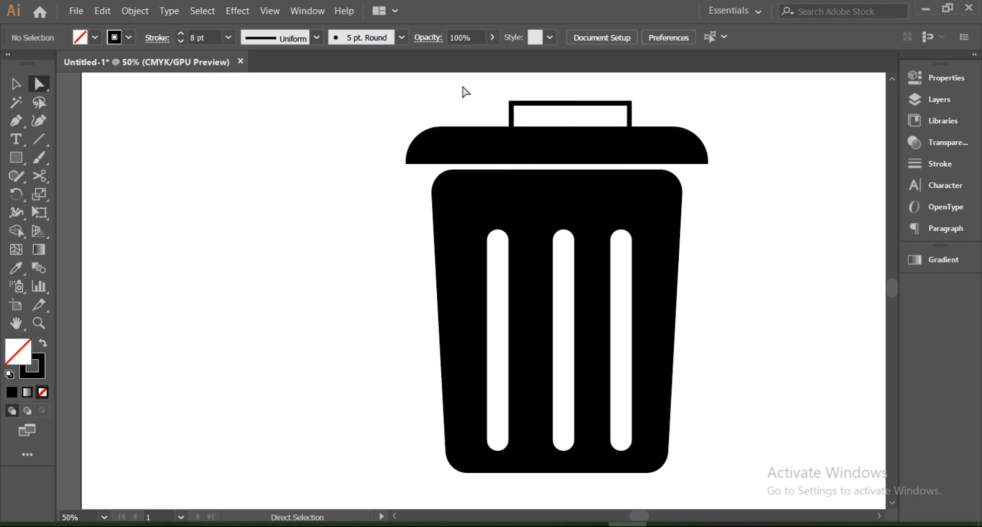
left_click_drag(487, 84, 605, 132)
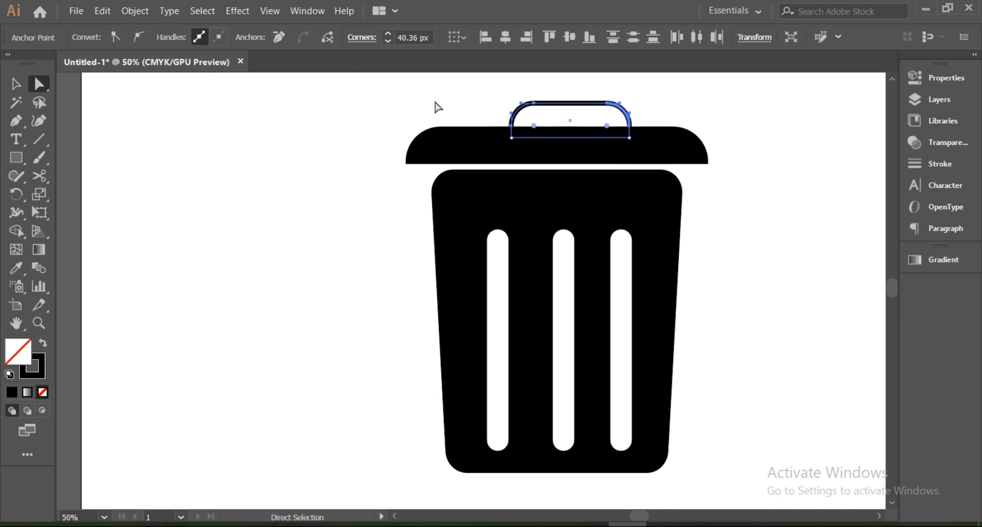
left_click(16, 83)
left_click(328, 110)
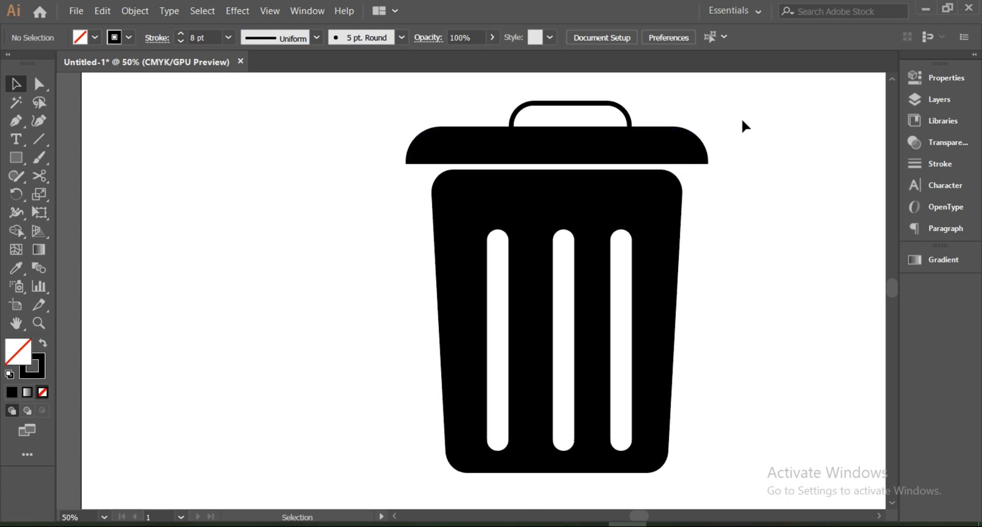
Step: Group the lid with the bin body and align the handle and this group on their horizontal centers
left_click_drag(717, 124, 655, 240)
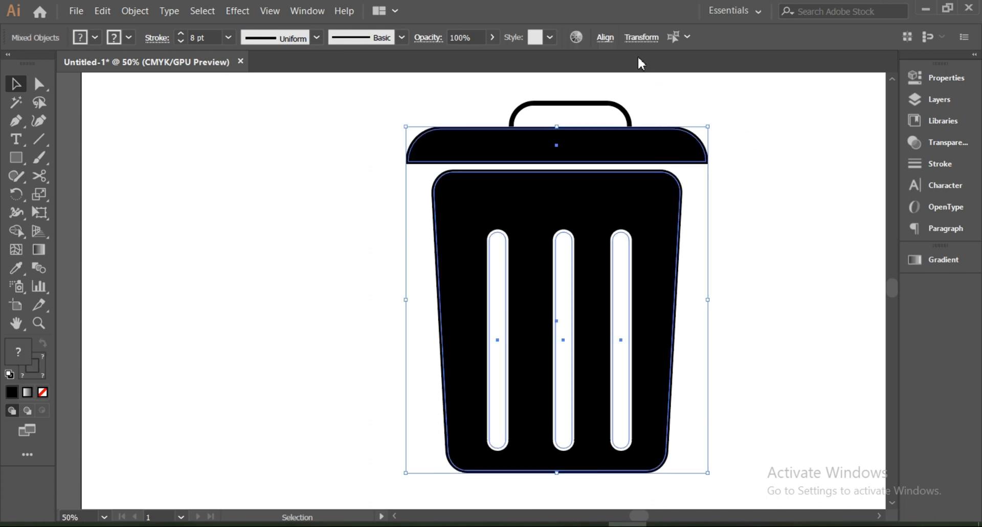
key("ctrl+g")
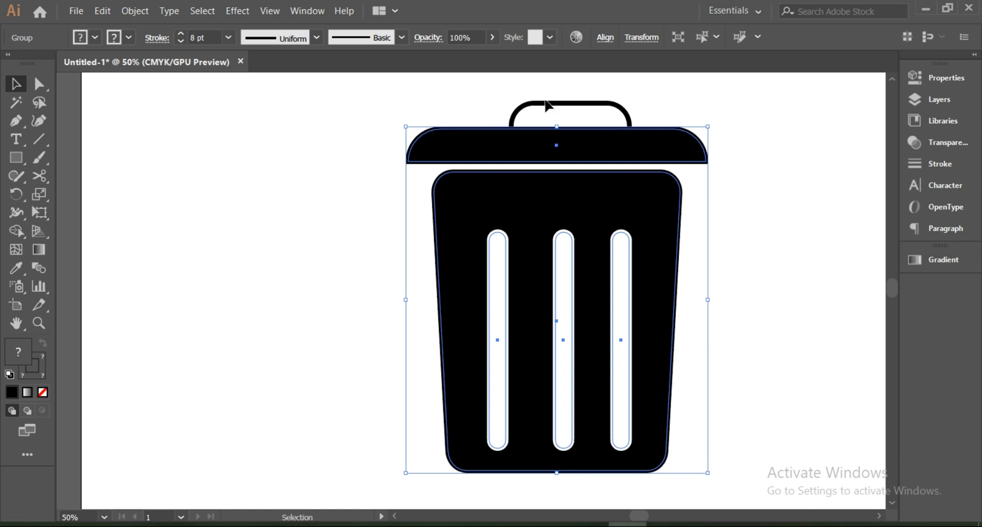
left_click_drag(537, 83, 559, 140)
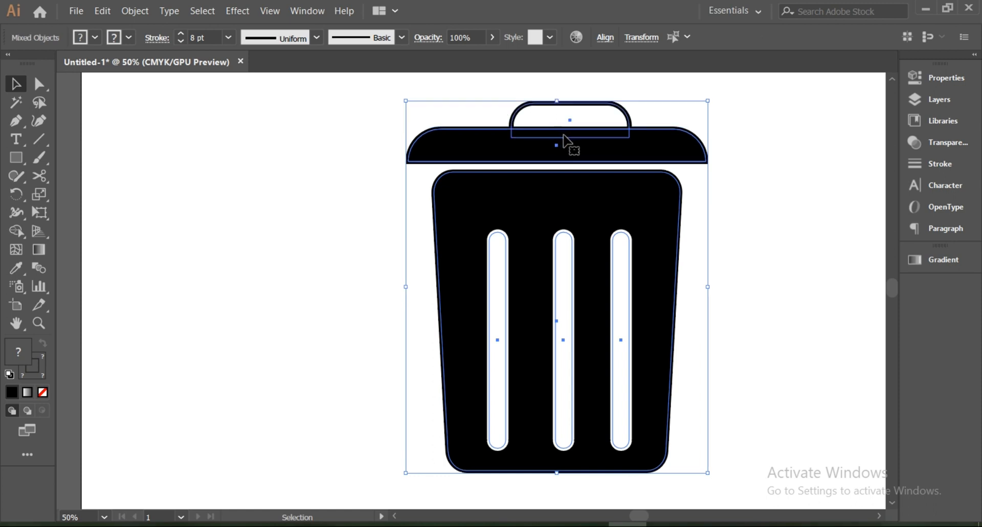
left_click(605, 38)
left_click(482, 79)
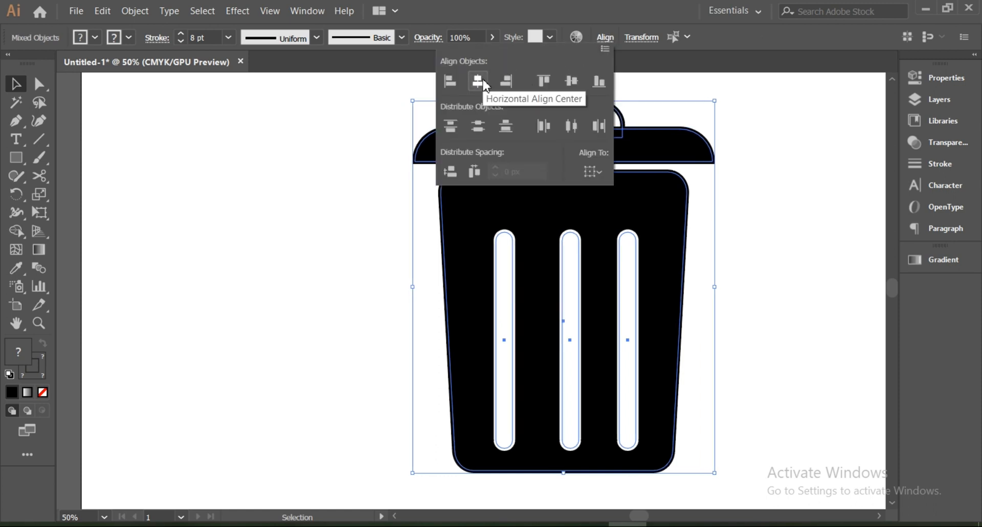
left_click(776, 169)
left_click(776, 169)
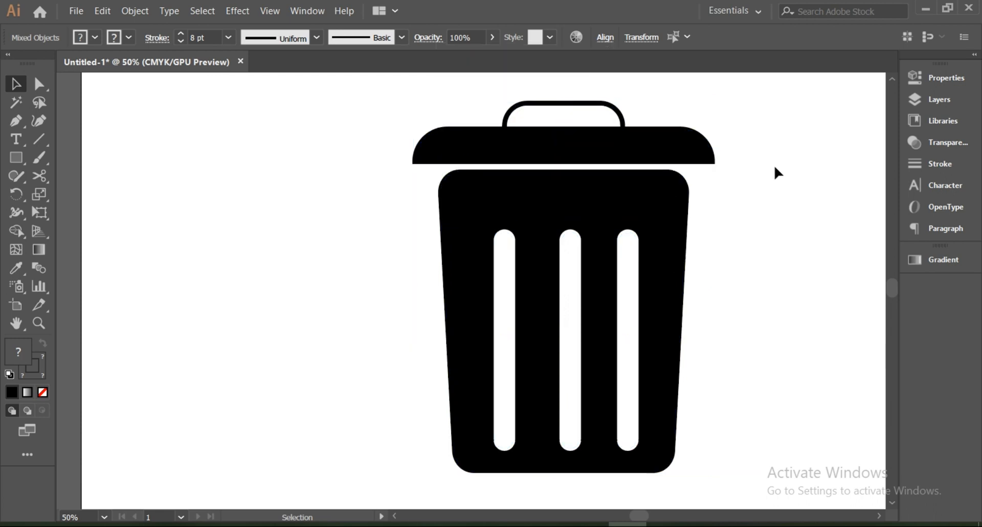
Step: Select the handle, lid and bin body together and group them into one object
scroll(665, 155, "down", 2)
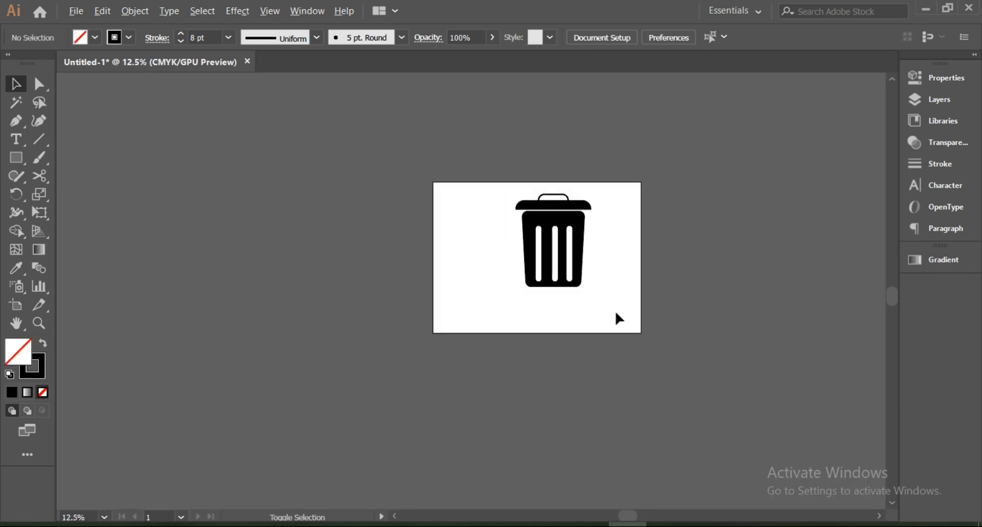
scroll(605, 279, "up", 1)
left_click_drag(614, 301, 469, 101)
scroll(524, 105, "up", 2)
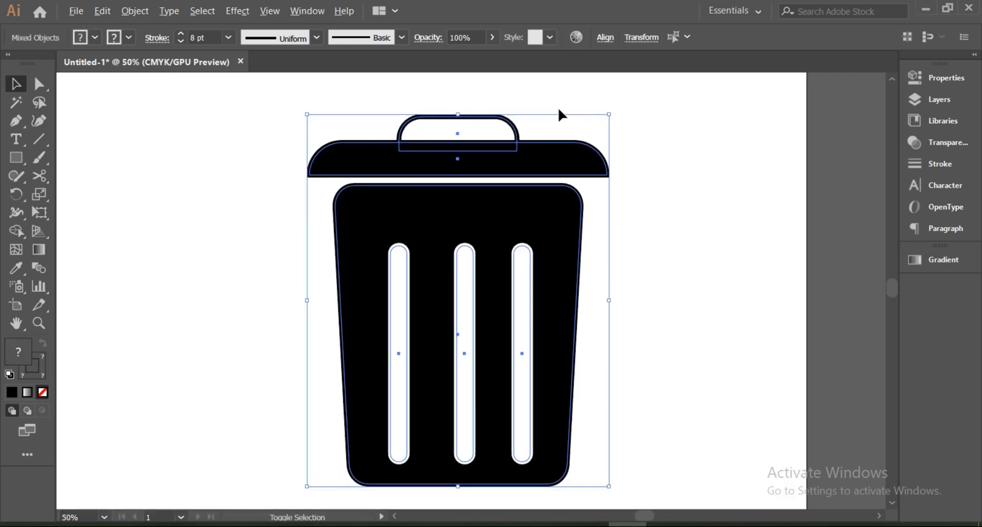
scroll(562, 114, "down", 1)
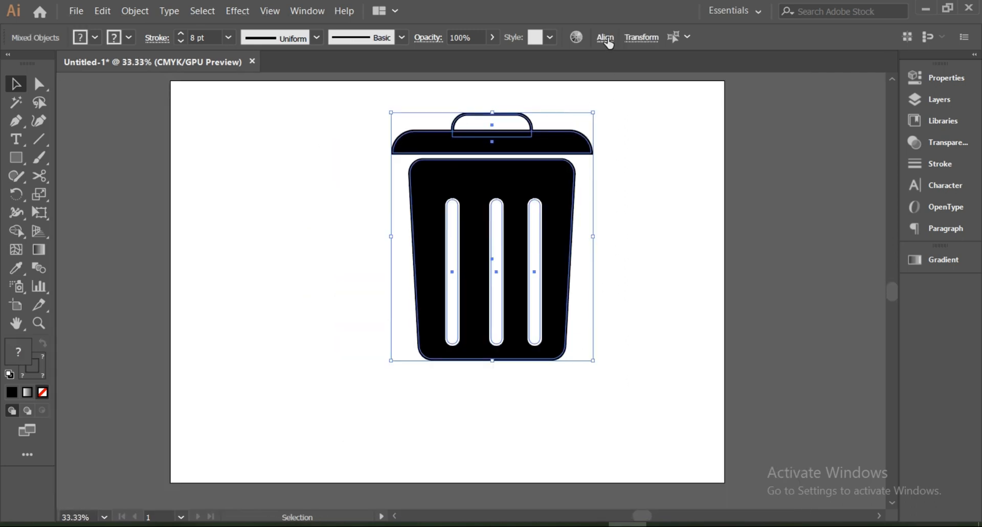
key("ctrl+g")
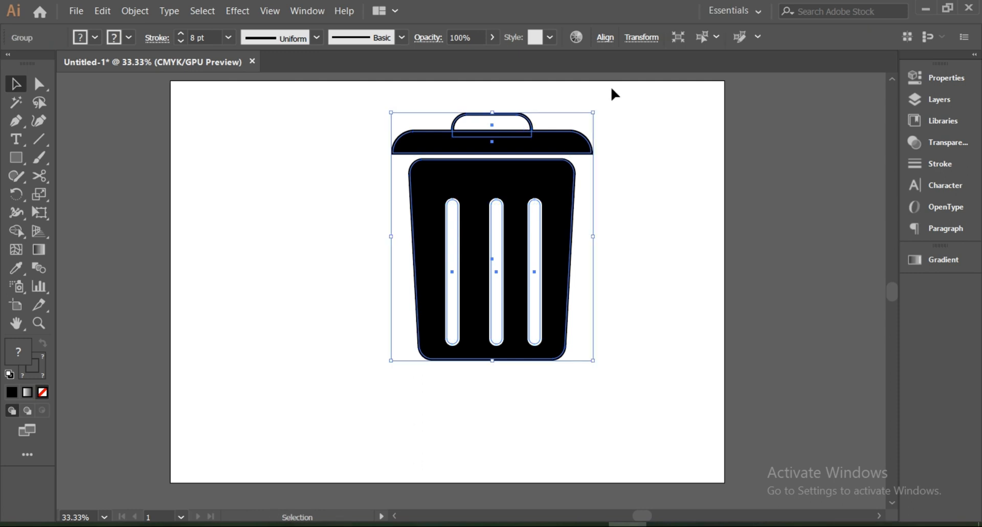
Step: Center the grouped trash bin horizontally and vertically on the artboard using Align to Artboard, and deselect it
left_click(604, 38)
left_click(604, 38)
left_click(604, 38)
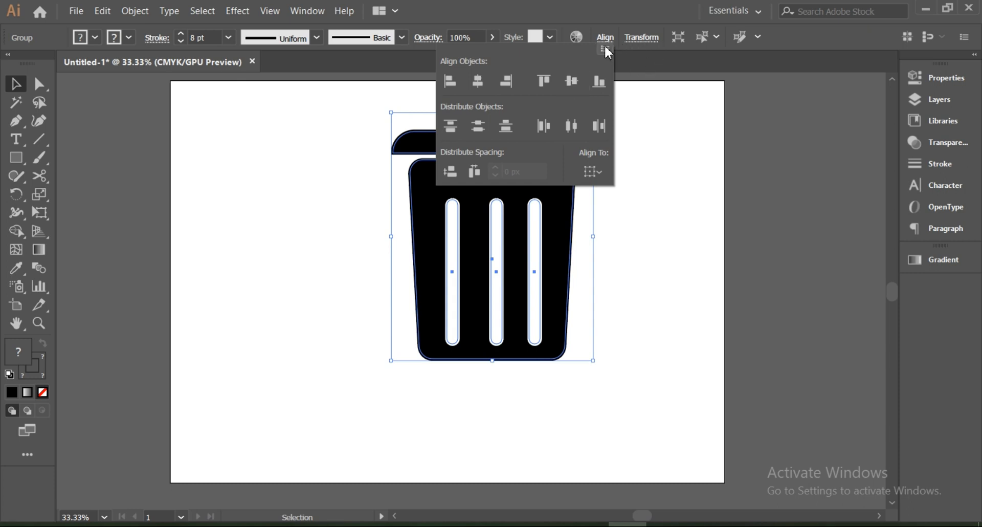
left_click(601, 172)
left_click(620, 223)
left_click(478, 81)
left_click(572, 81)
left_click(657, 159)
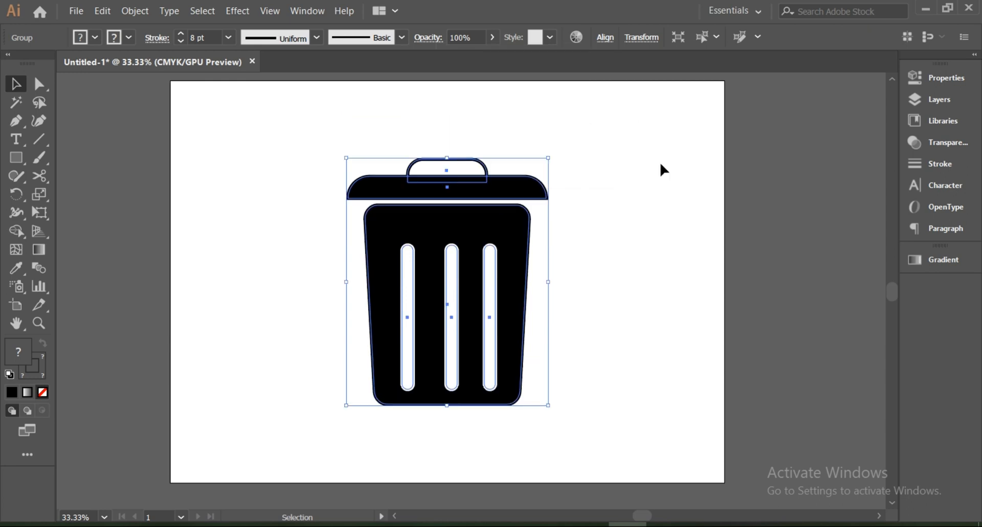
left_click(660, 166)
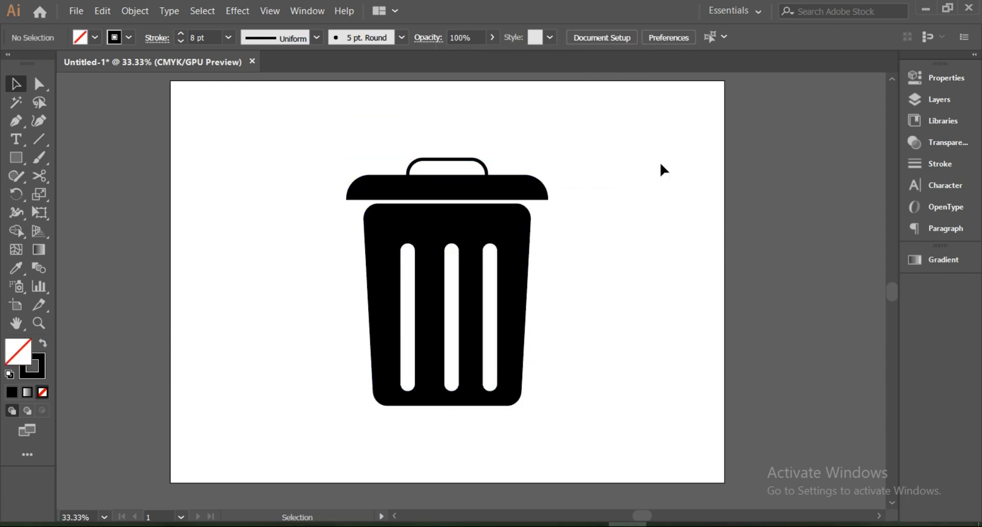